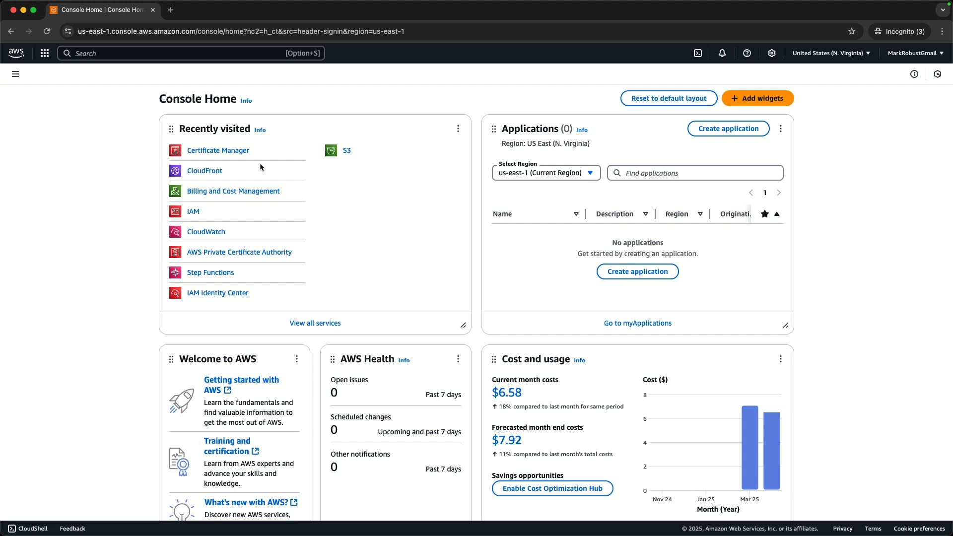
# Open Certificate Manager and start a request for a public certificate.
pyautogui.click(219, 151)
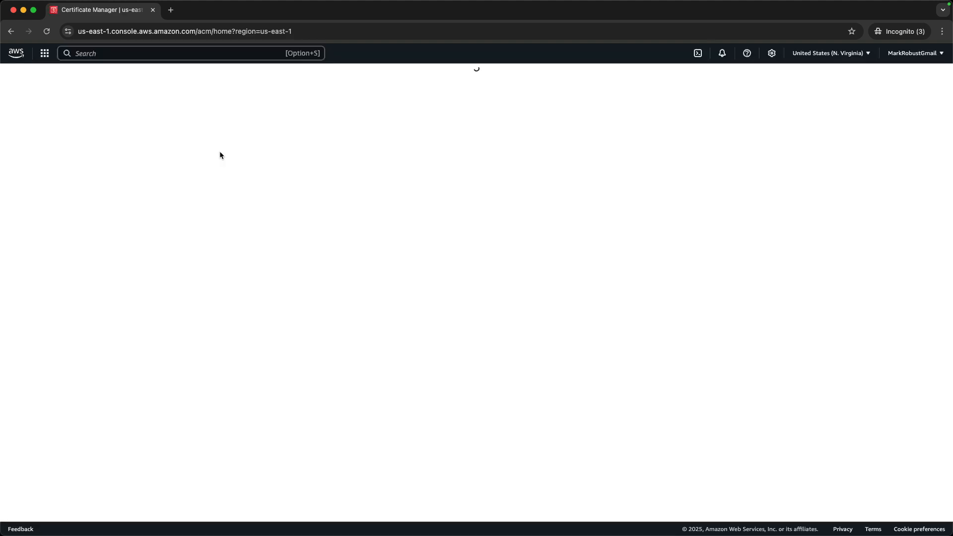
pyautogui.click(906, 143)
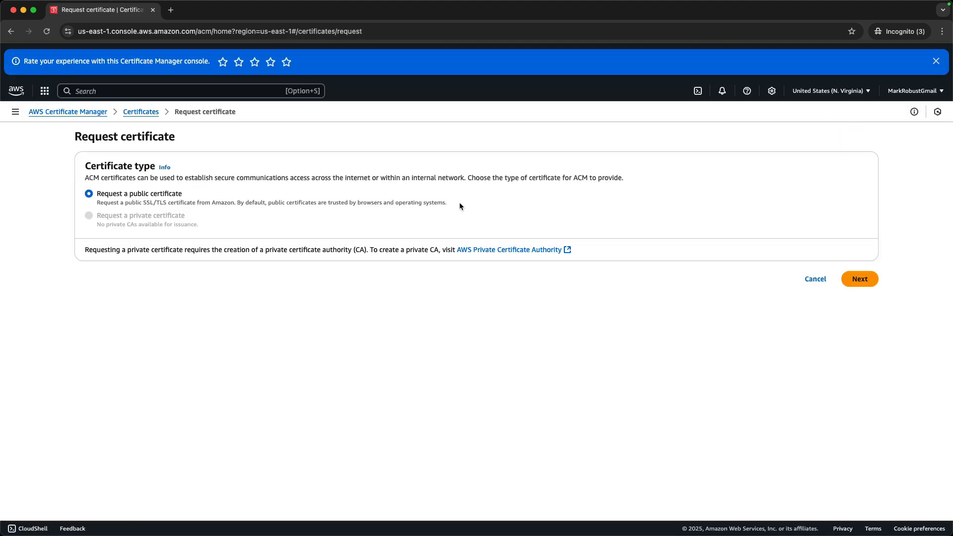
pyautogui.click(861, 279)
pyautogui.scroll(3, 277, 189)
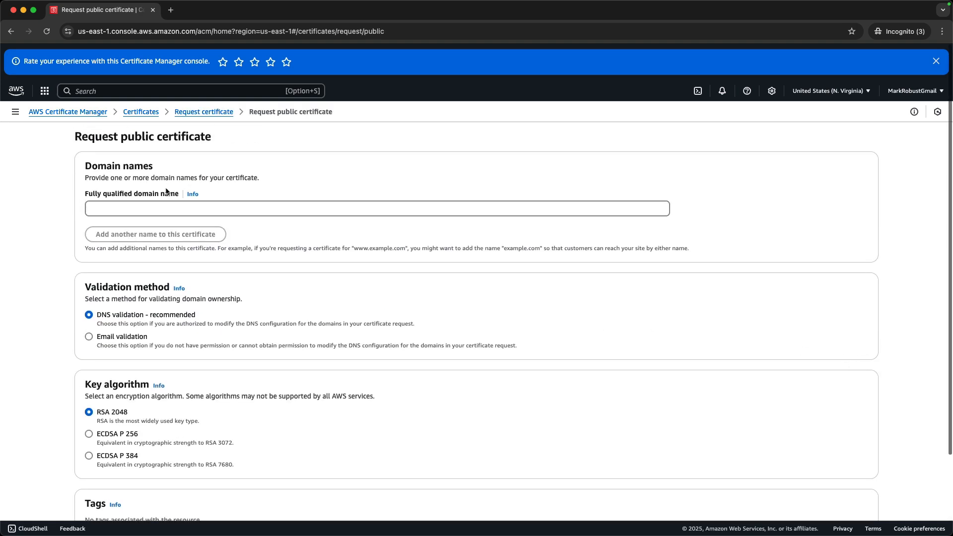
# Request the public certificate for the domain name login.codegremlins.net, keeping DNS validation and the RSA 2048 key algorithm.
pyautogui.click(147, 208)
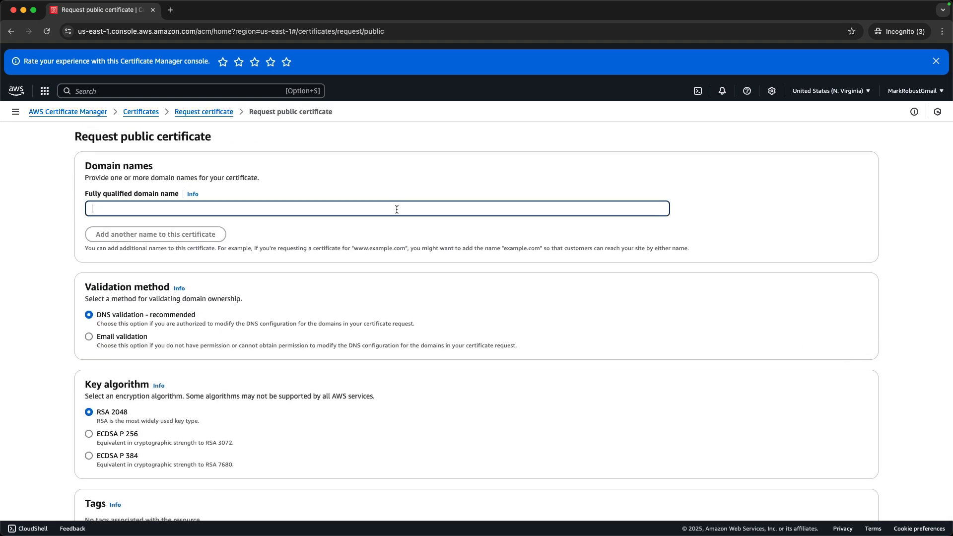
pyautogui.write('login.code')
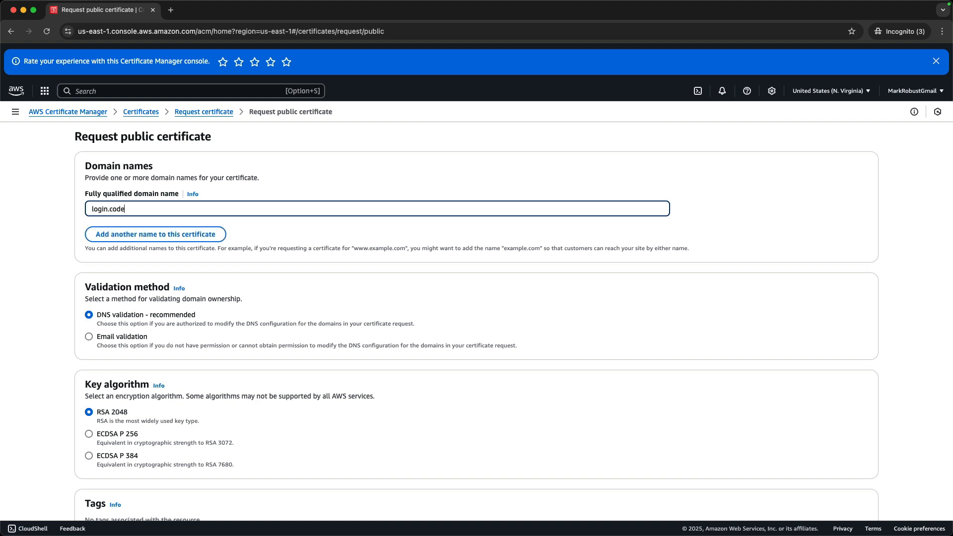
pyautogui.write('gremlins.net')
pyautogui.scroll(-3, 364, 375)
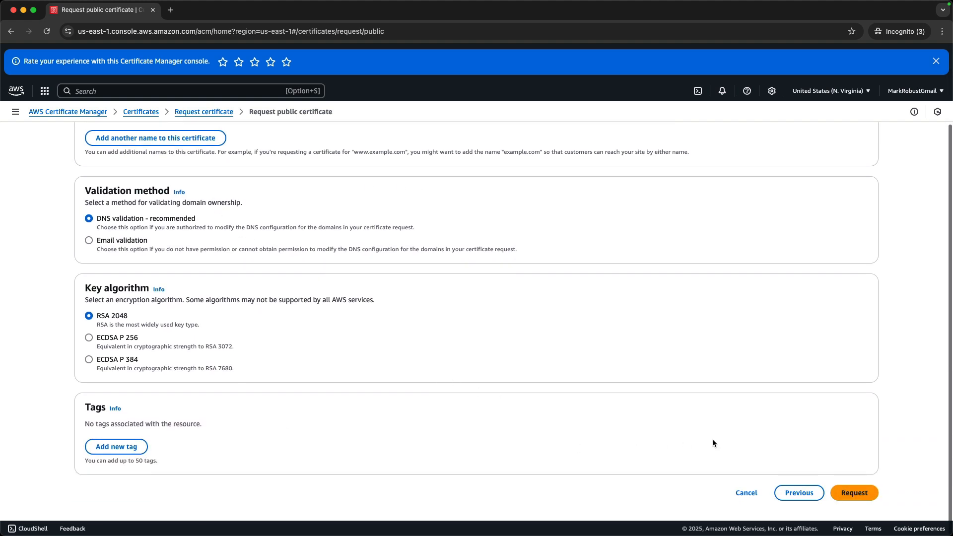
pyautogui.click(851, 493)
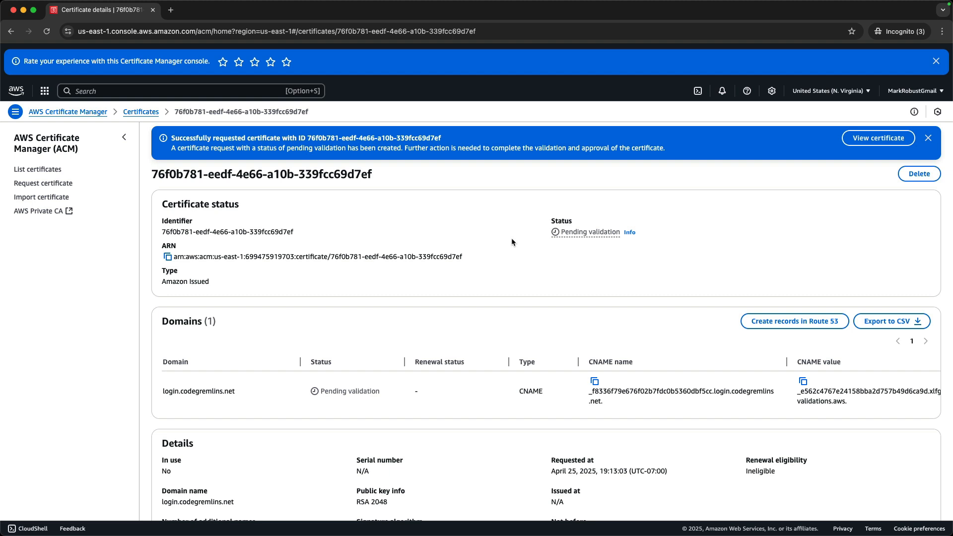
# Switch to the GoDaddy DNS records of codegremlins.net and start a new record of type CNAME.
pyautogui.scroll(-2, 512, 242)
pyautogui.scroll(-5, 513, 242)
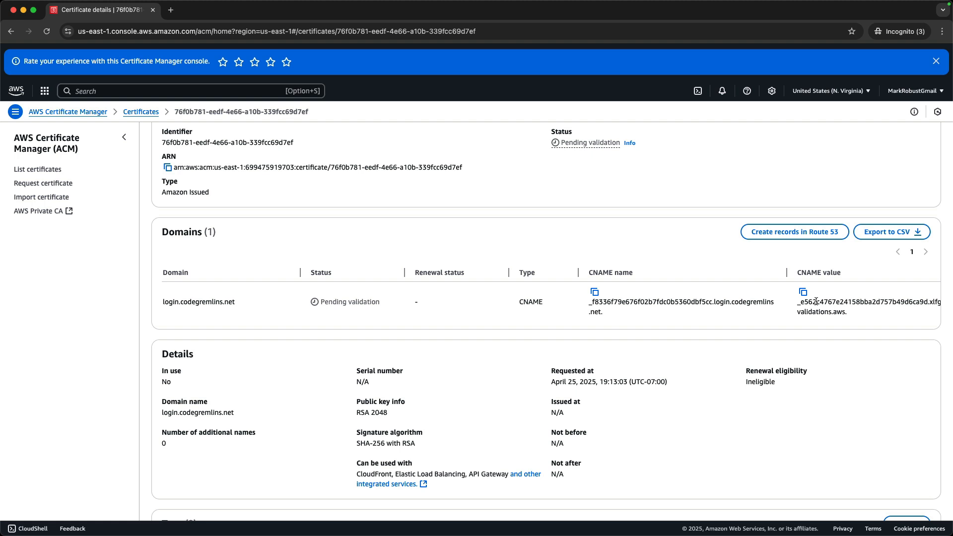
pyautogui.press('super+shift+n')
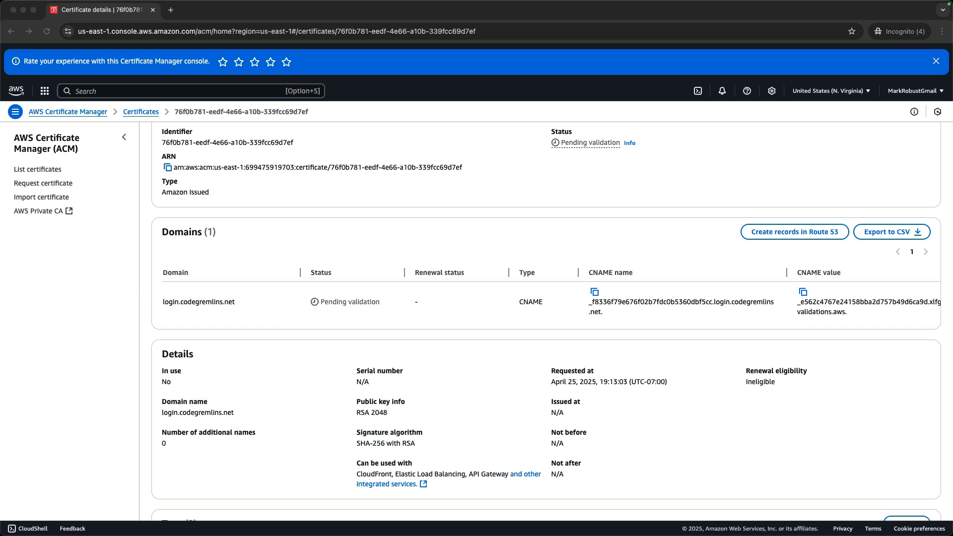
pyautogui.hotkey('ctrl', 'Right')
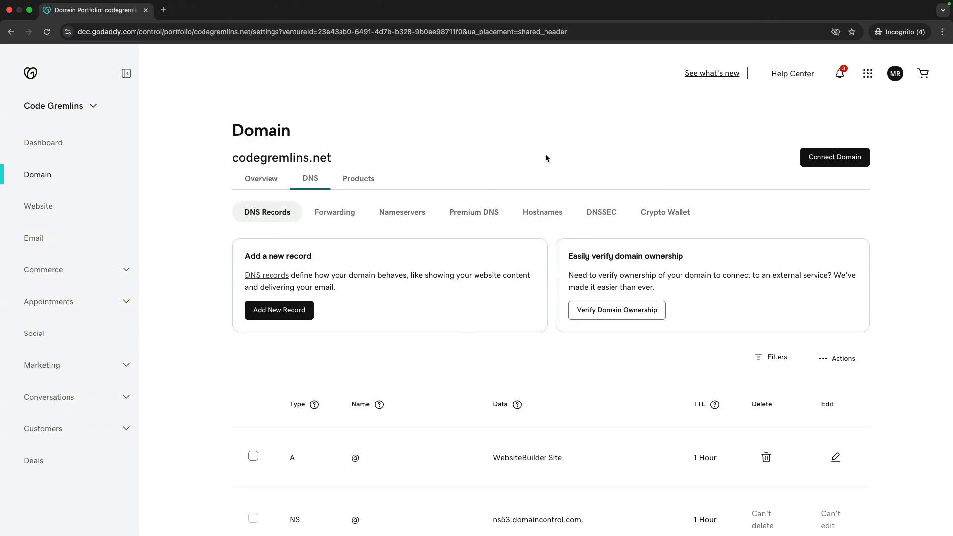
pyautogui.click(287, 315)
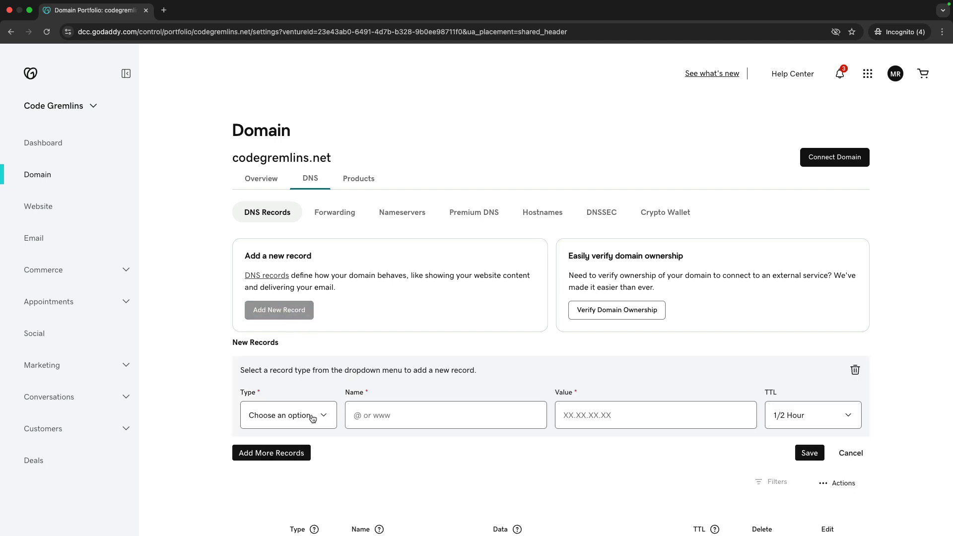
pyautogui.click(315, 419)
pyautogui.click(290, 455)
pyautogui.scroll(-1, 449, 417)
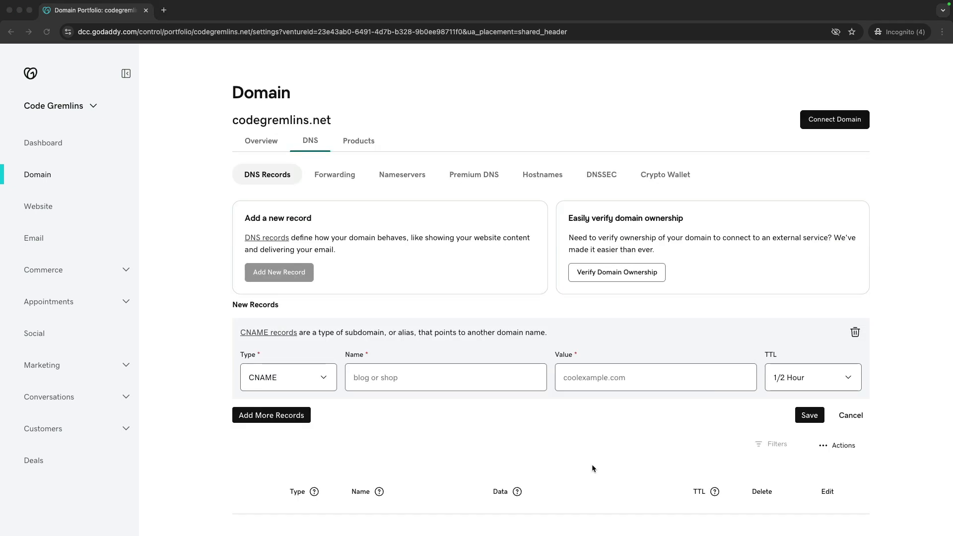
# Enter the certificate's CNAME name as the record name, removing the domain suffix so that it ends in .login.
pyautogui.click(363, 379)
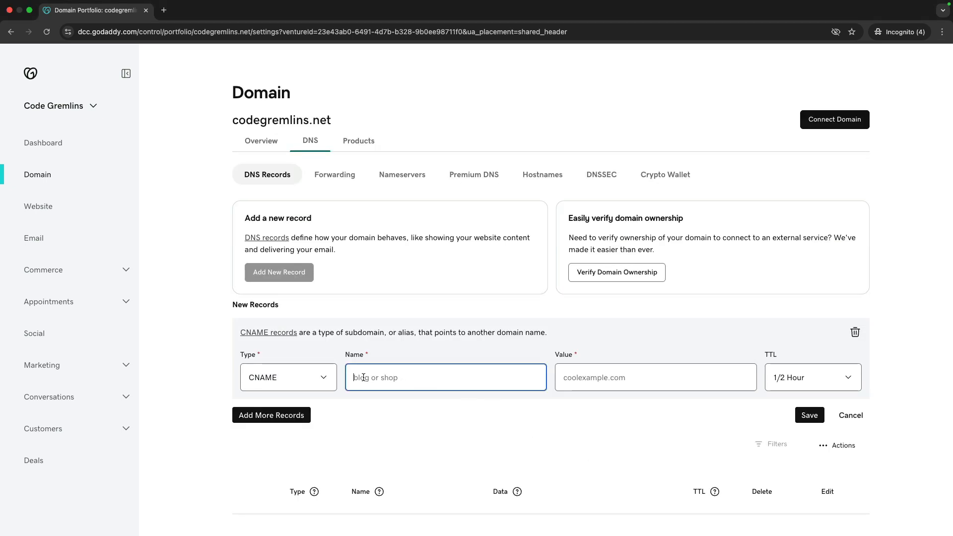
pyautogui.press('super+v')
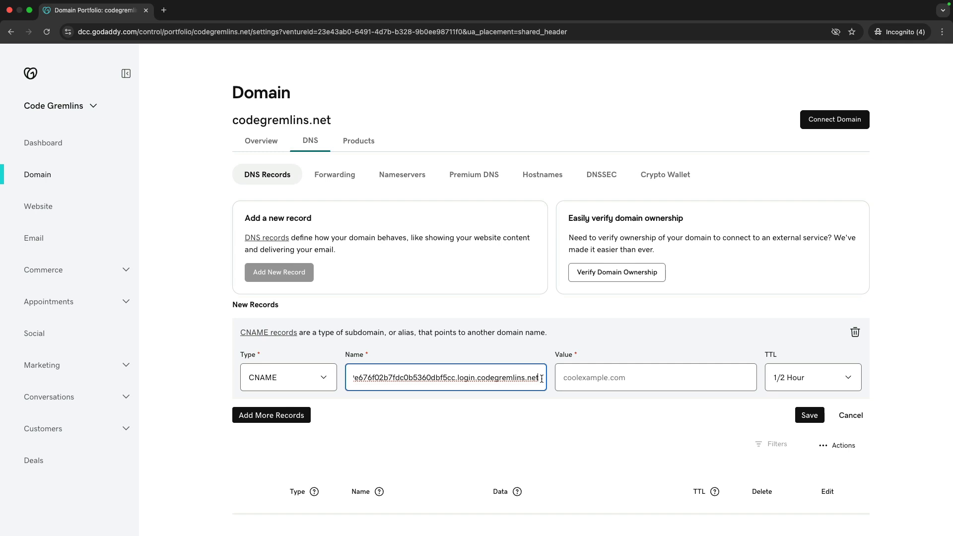
pyautogui.press('BackSpace')
pyautogui.press('BackSpace')
pyautogui.press('BackSpace')
pyautogui.press('BackSpace')
pyautogui.press('BackSpace')
pyautogui.press('BackSpace')
pyautogui.press('BackSpace')
pyautogui.press('BackSpace')
pyautogui.press('BackSpace')
pyautogui.press('BackSpace')
pyautogui.press('BackSpace')
pyautogui.press('BackSpace')
pyautogui.press('BackSpace')
pyautogui.press('BackSpace')
pyautogui.press('BackSpace')
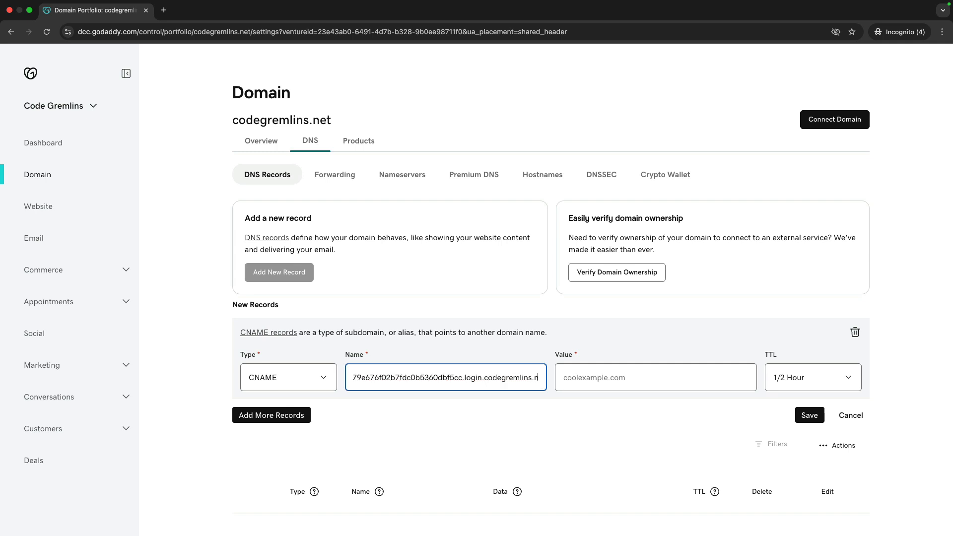
pyautogui.press('BackSpace')
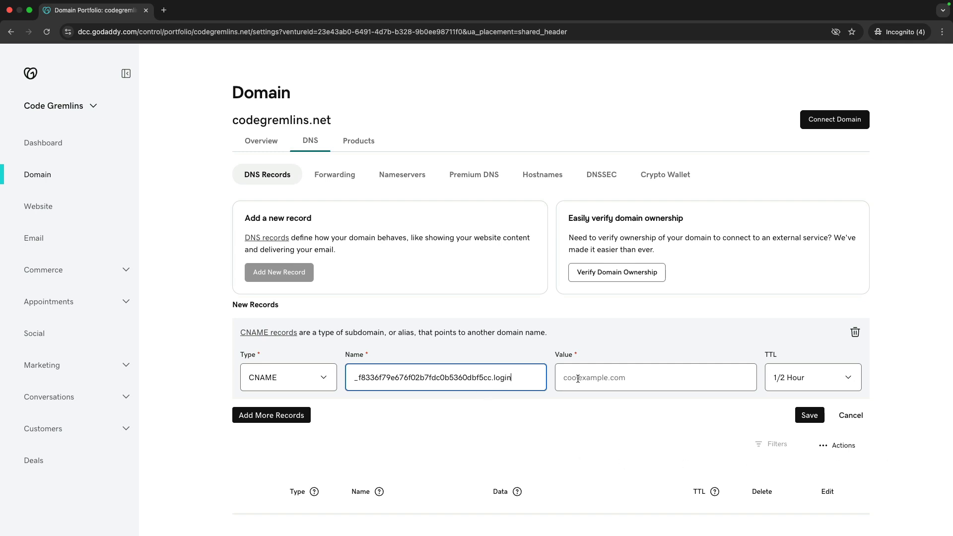
# Copy the certificate's CNAME value from AWS into the record's value and save the new DNS record.
pyautogui.press('super+Tab')
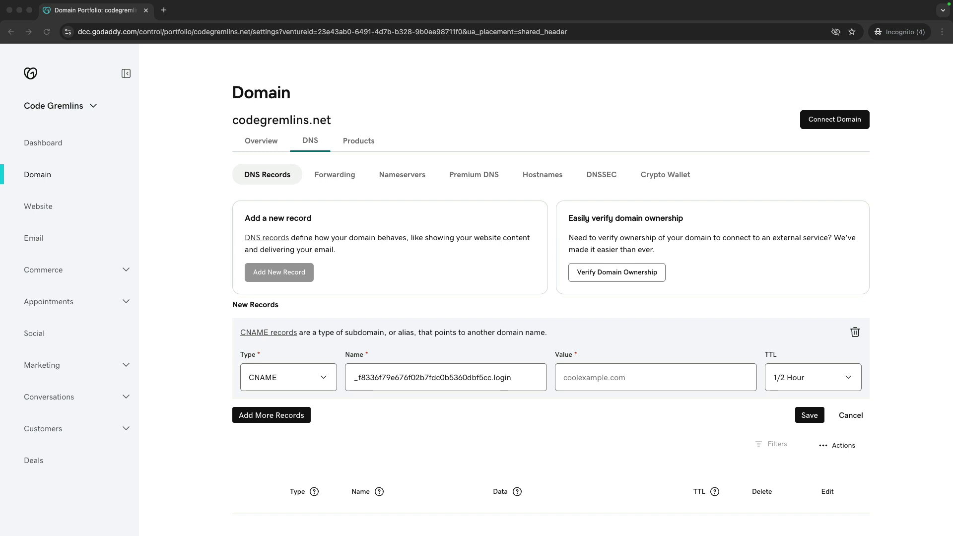
pyautogui.press('super+Tab')
pyautogui.click(599, 378)
pyautogui.write('ba2d757b49d6ca9d.xlfgrmvvlj.acm-validations.aws')
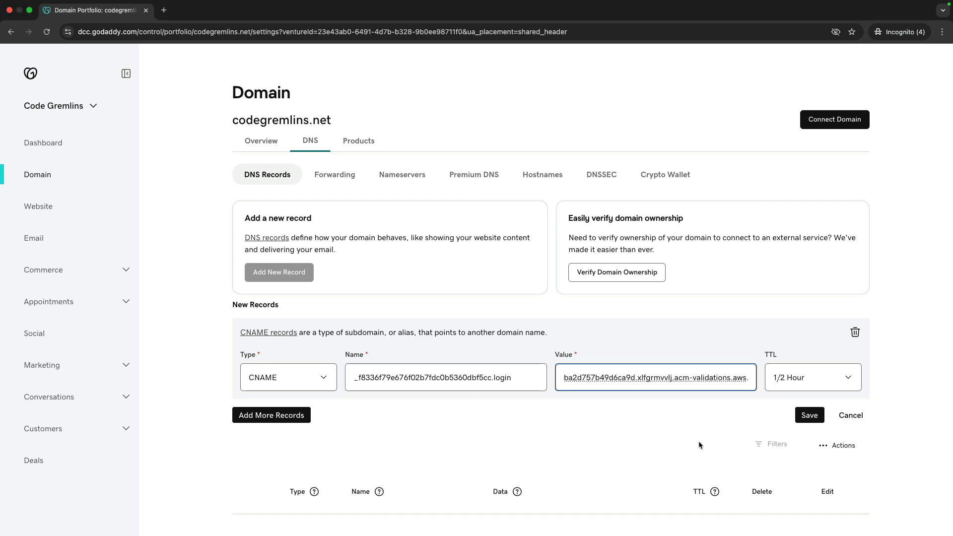
pyautogui.click(809, 415)
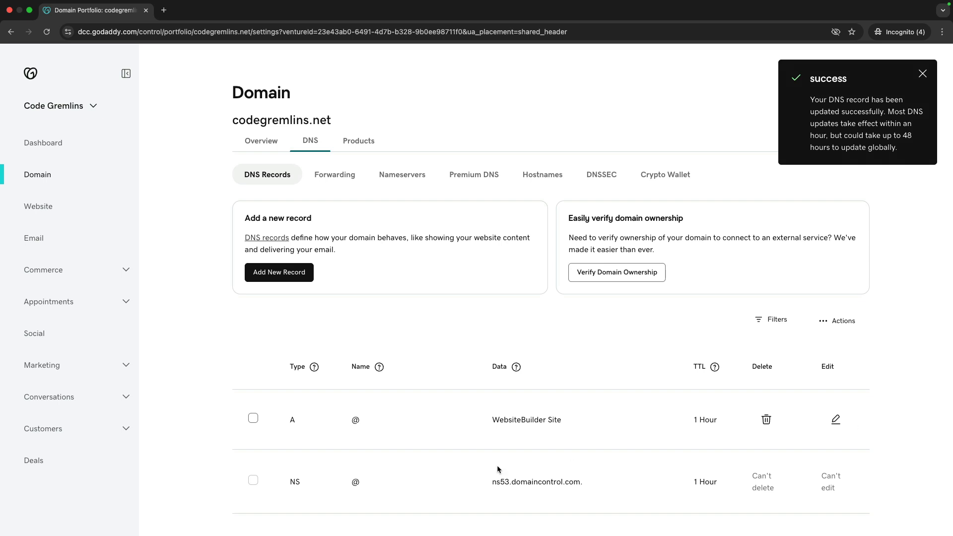
# Check the DNS list for the new CNAME record, and refresh the certificate's details in AWS Certificate Manager to check its validation status.
pyautogui.scroll(-3, 499, 467)
pyautogui.scroll(-4, 521, 442)
pyautogui.scroll(-5, 522, 446)
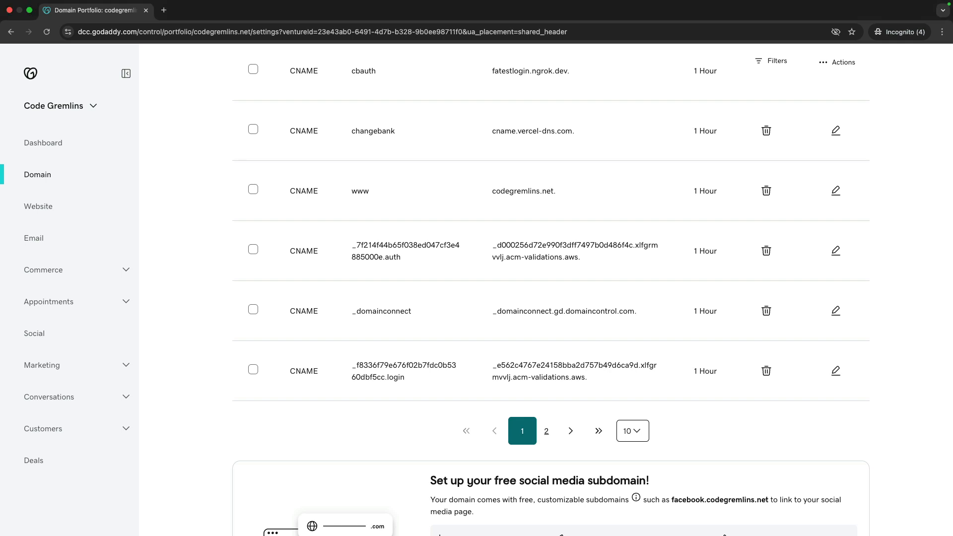
pyautogui.hotkey('ctrl', 'Left')
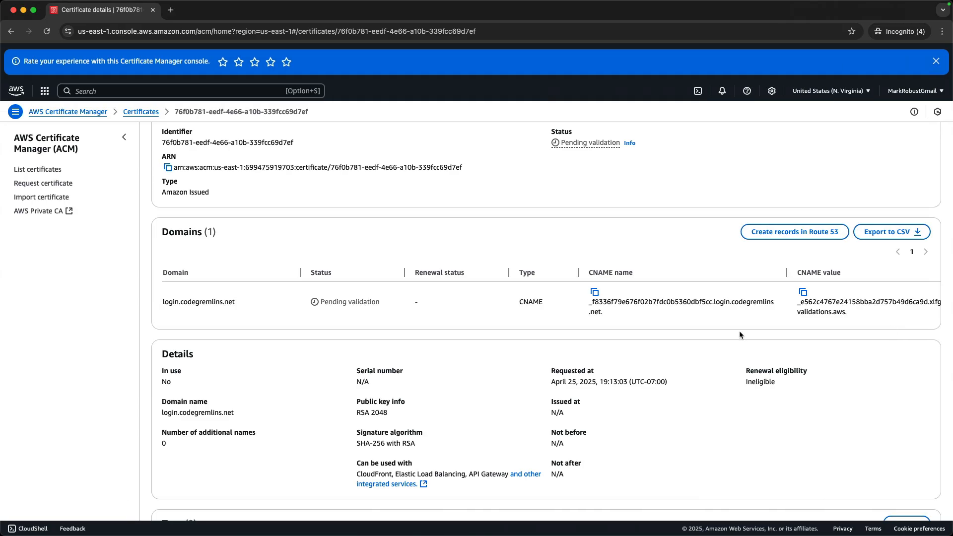
pyautogui.scroll(4, 537, 239)
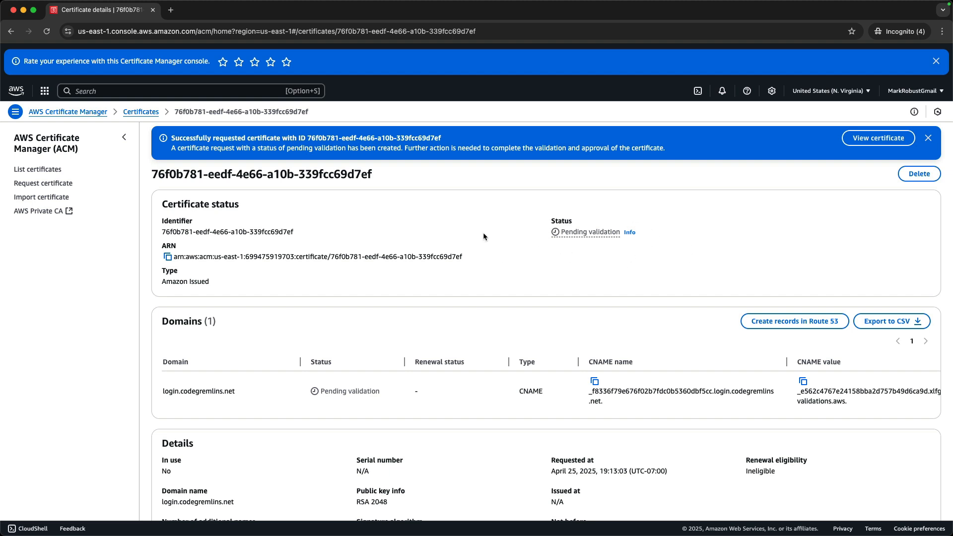
pyautogui.click(47, 32)
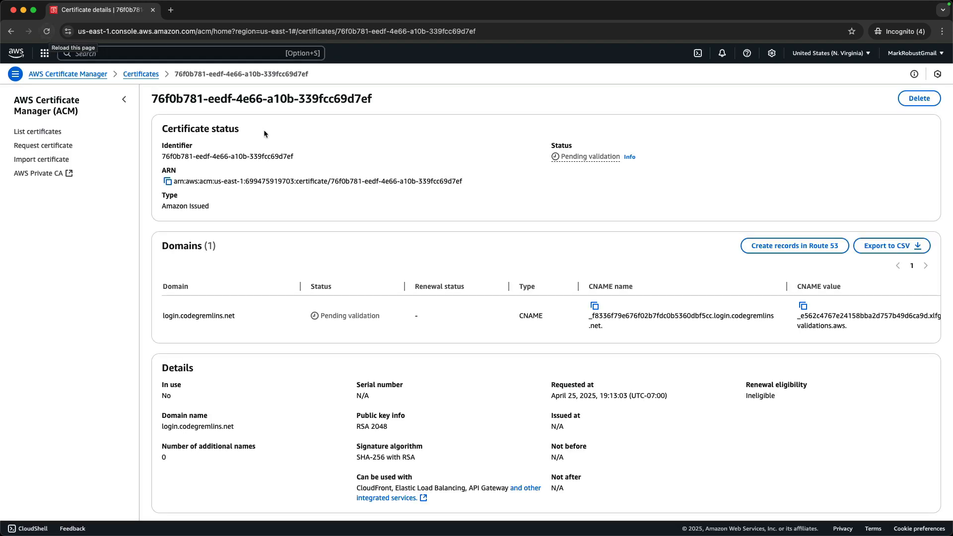
pyautogui.moveTo(850, 1)
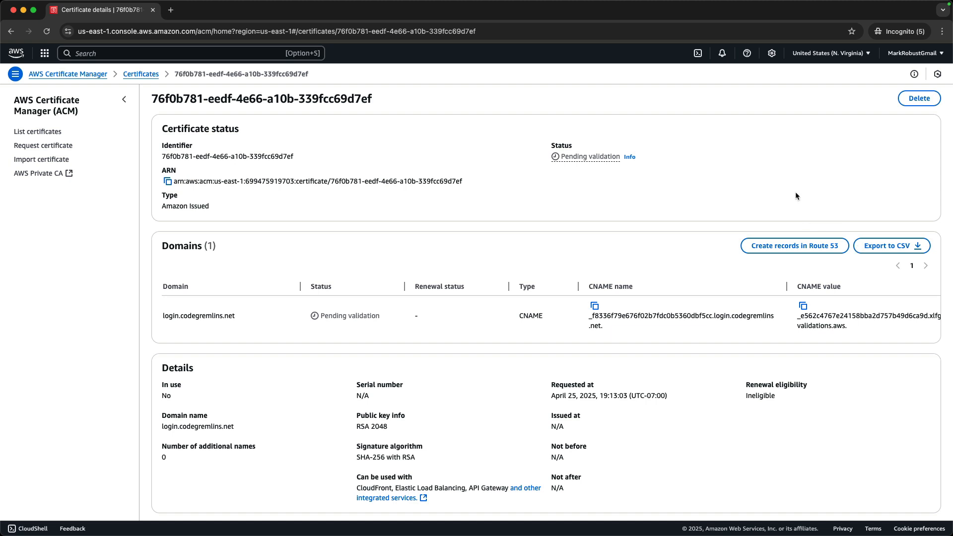
pyautogui.click(47, 32)
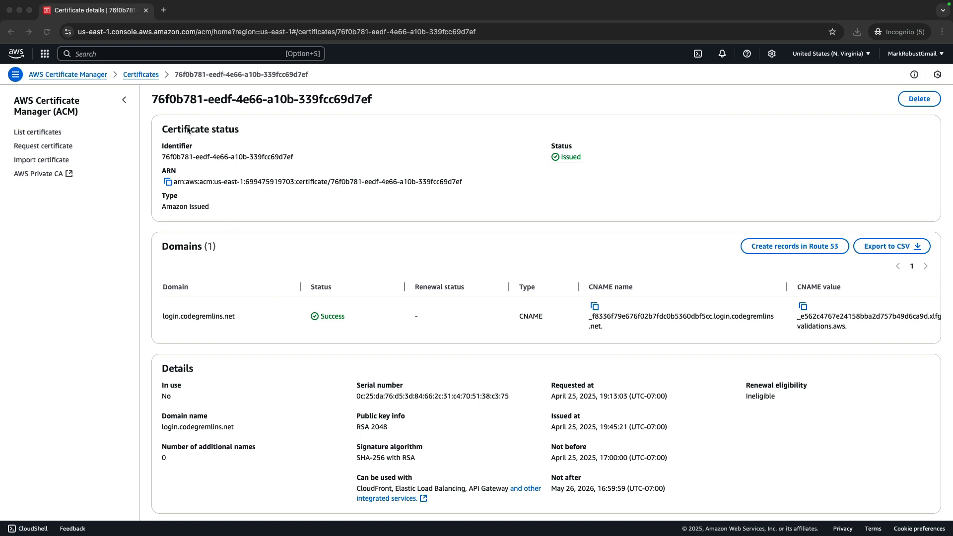
# Search the AWS console for cloudfront, open the CloudFront service and start creating a distribution.
pyautogui.click(151, 56)
pyautogui.click(116, 52)
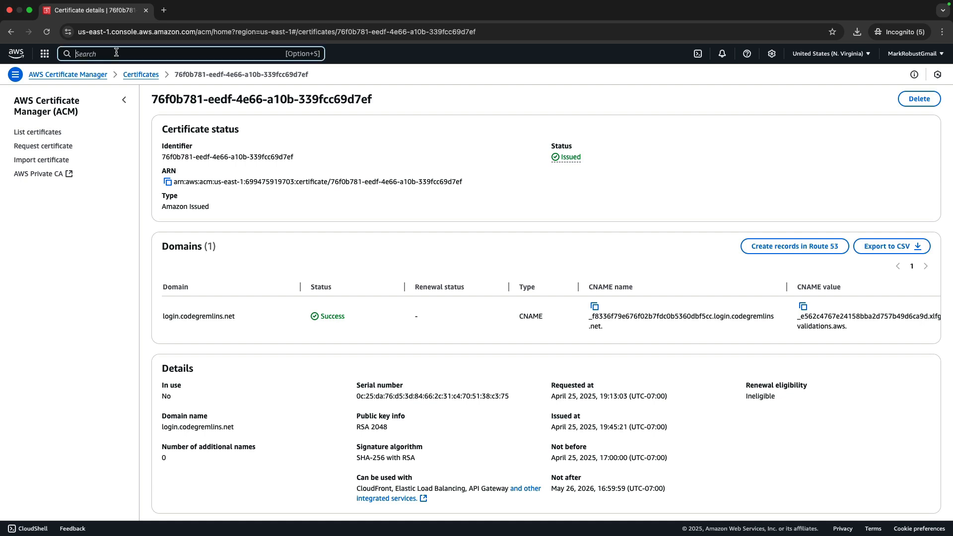
pyautogui.write('cloudfront')
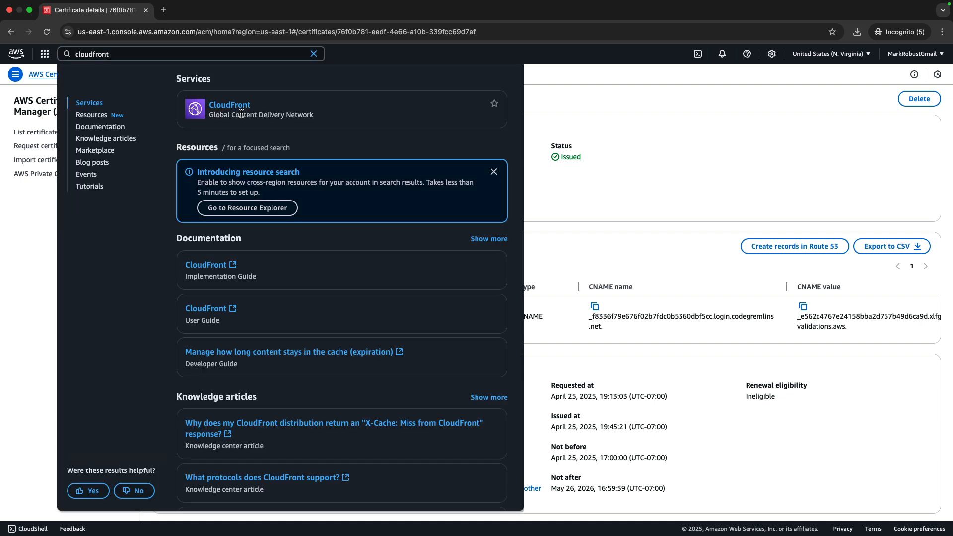
pyautogui.click(241, 107)
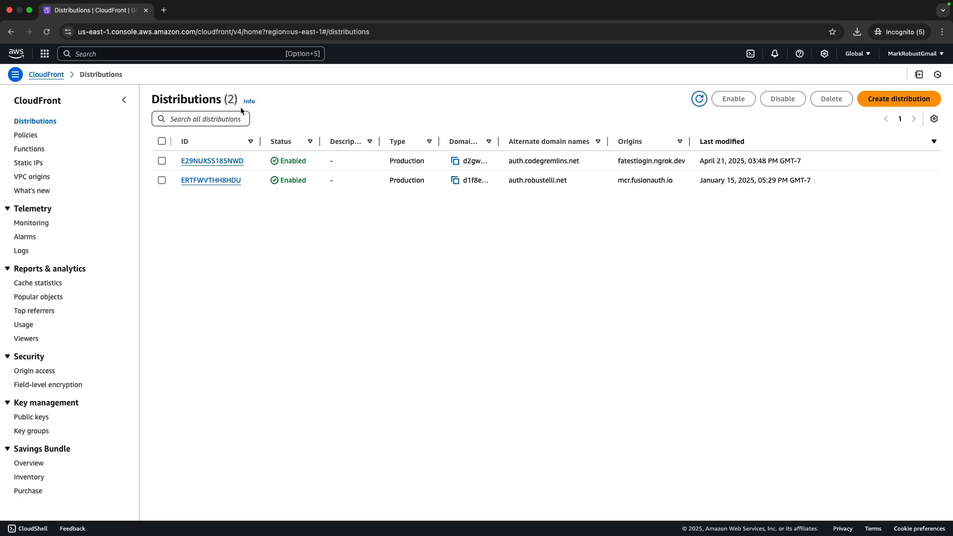
pyautogui.click(903, 99)
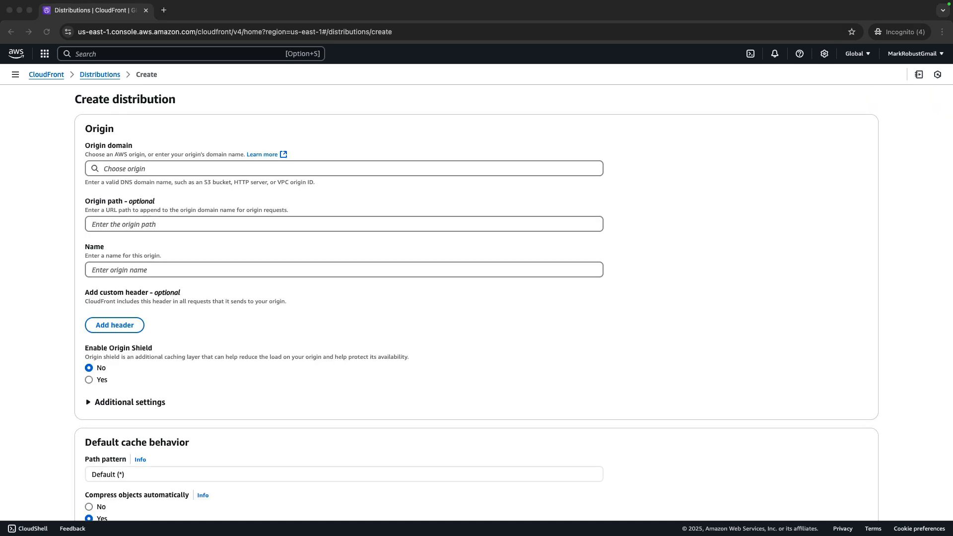
# Set the distribution's origin domain to codegremlins.fusionauth.io.
pyautogui.click(209, 169)
pyautogui.write('codegremlins.fusionauth.io')
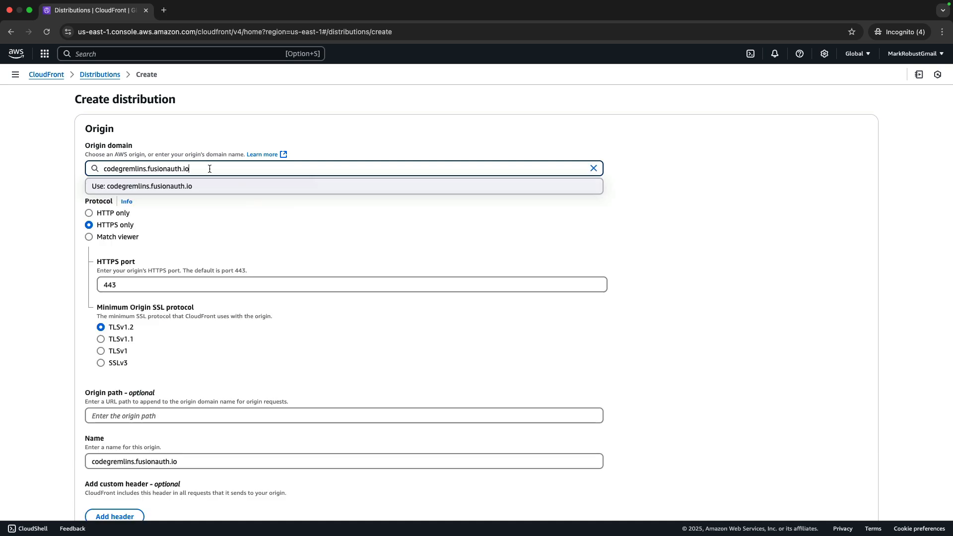
pyautogui.press('Return')
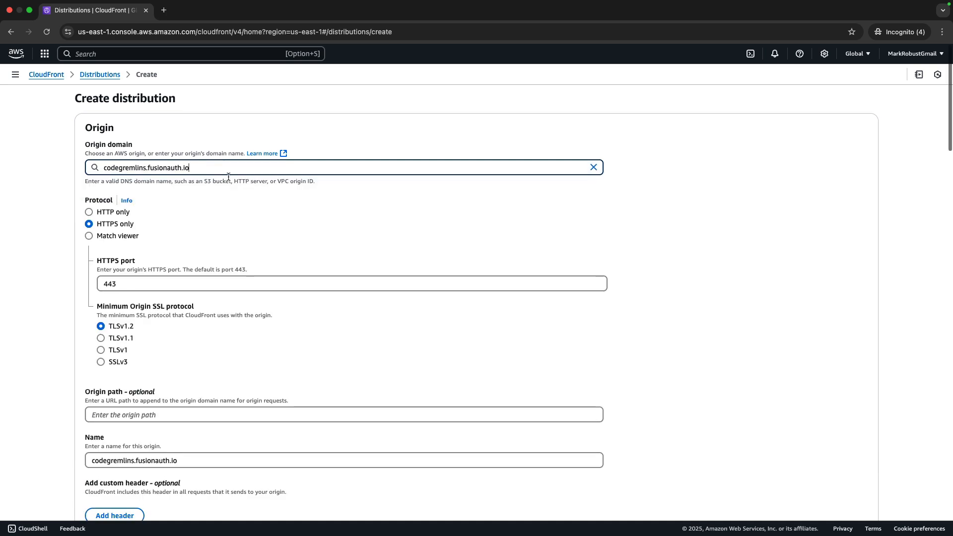
# Enable the Web Application Firewall security protections for the distribution.
pyautogui.scroll(-3, 207, 198)
pyautogui.scroll(-20, 207, 213)
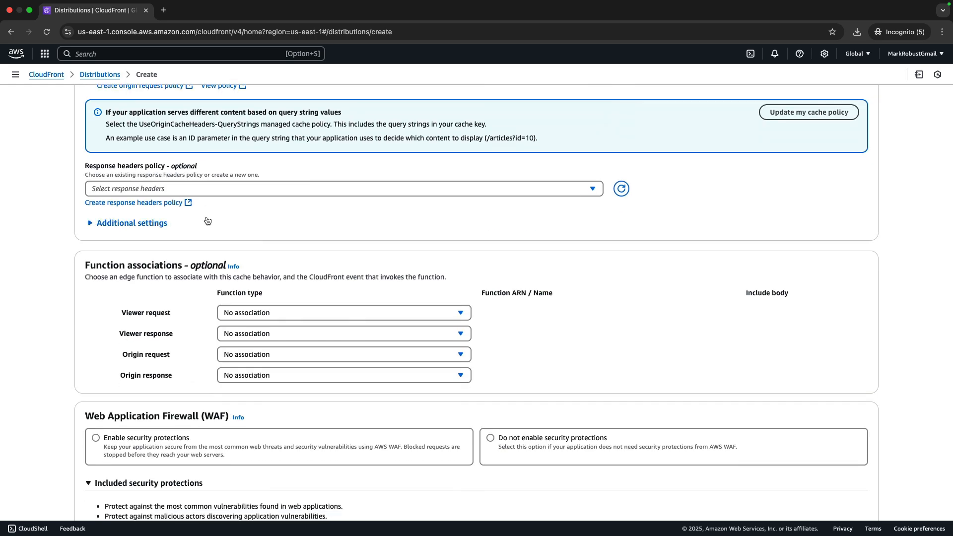
pyautogui.scroll(-6, 208, 220)
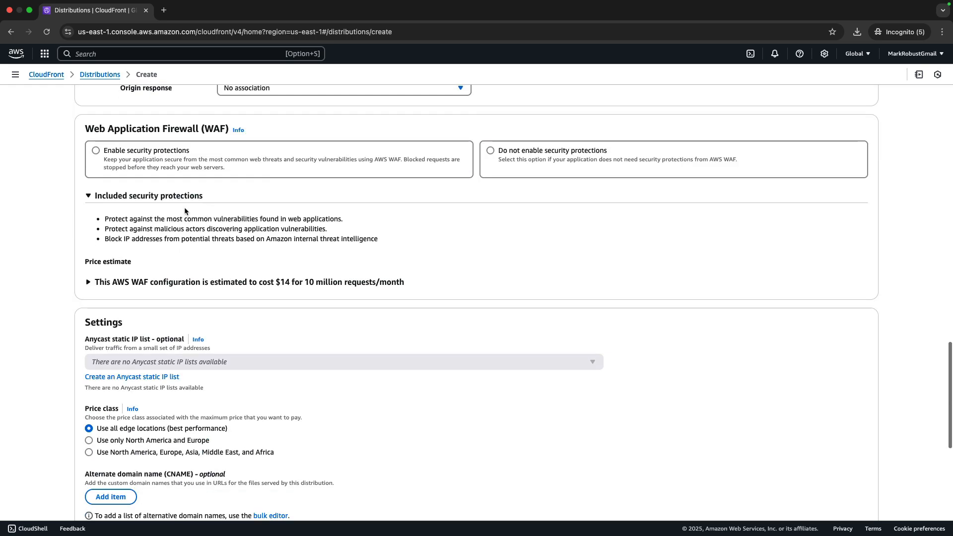
pyautogui.click(122, 164)
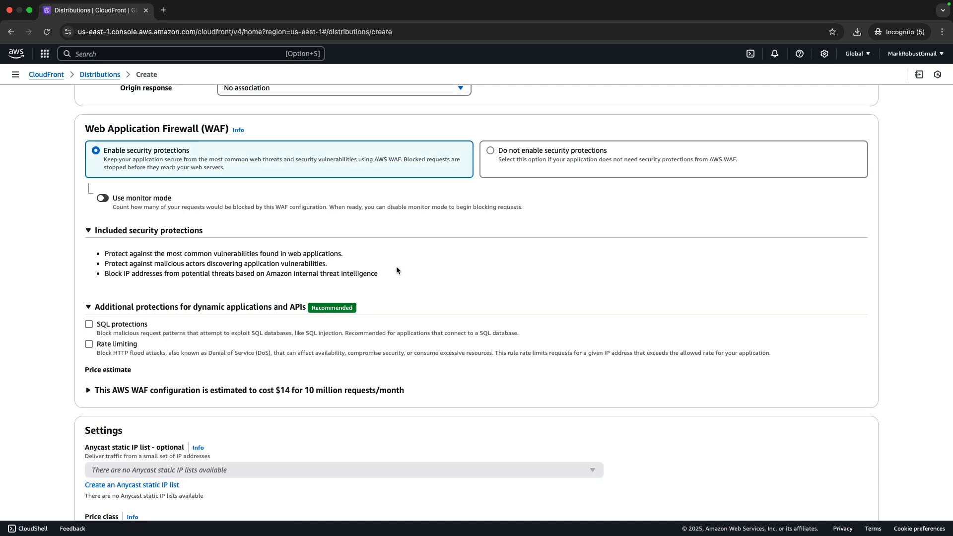
pyautogui.scroll(-9, 399, 271)
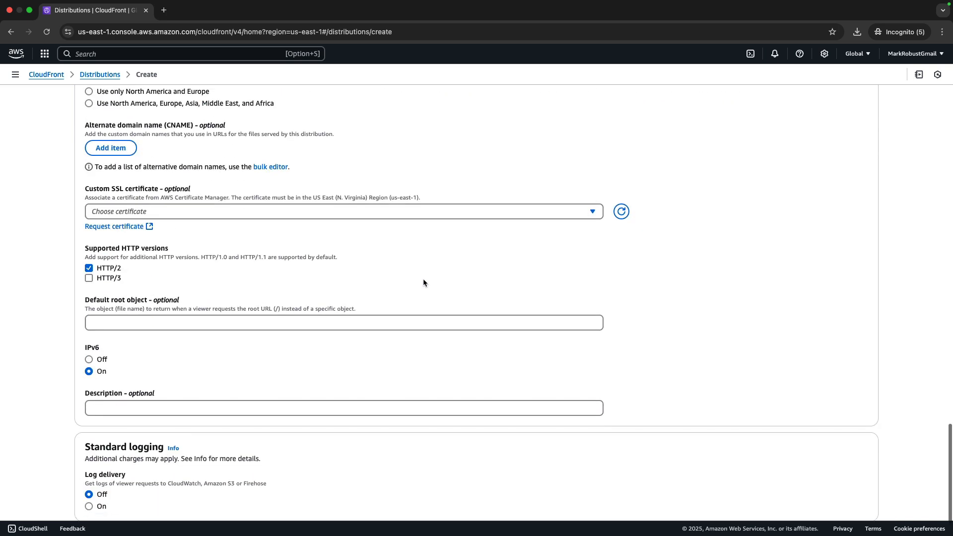
# Create the distribution with the remaining settings at their defaults and copy its distribution domain name.
pyautogui.scroll(-1, 423, 282)
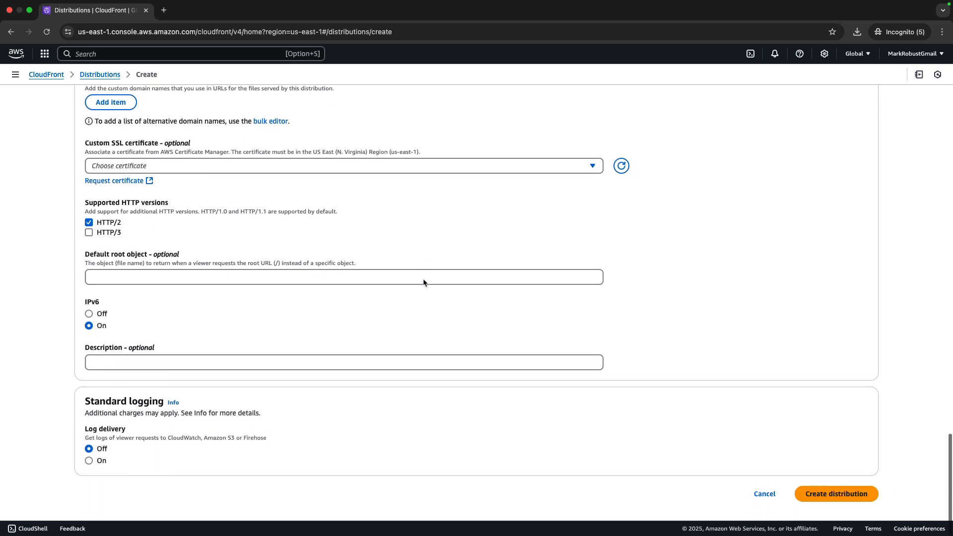
pyautogui.click(844, 497)
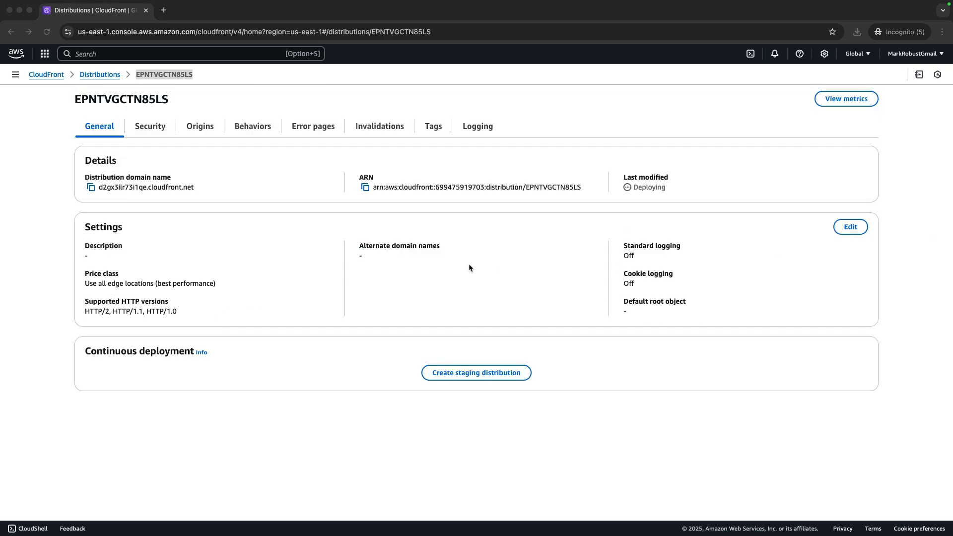
pyautogui.click(91, 190)
pyautogui.click(91, 189)
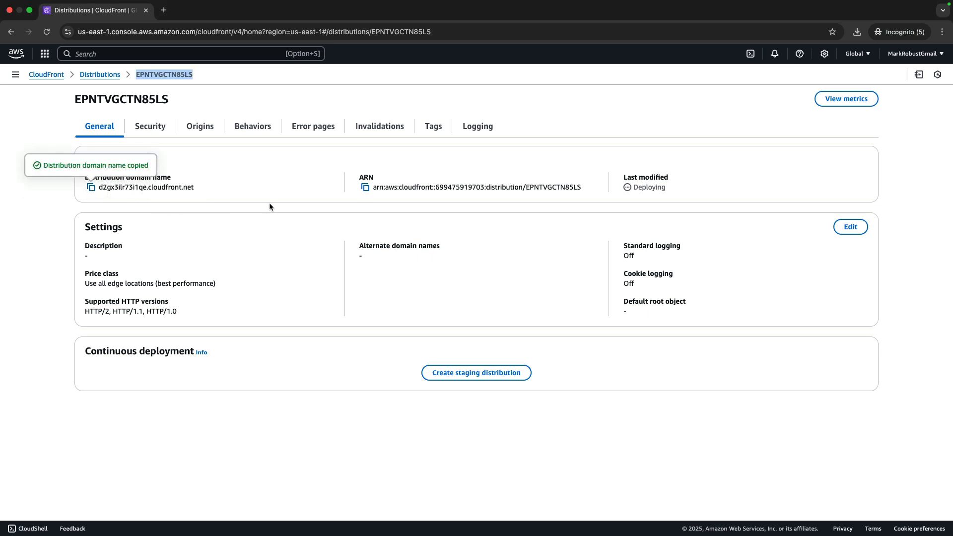
# Edit the distribution's settings and add login.codegremlins.net as an alternate domain name.
pyautogui.click(849, 229)
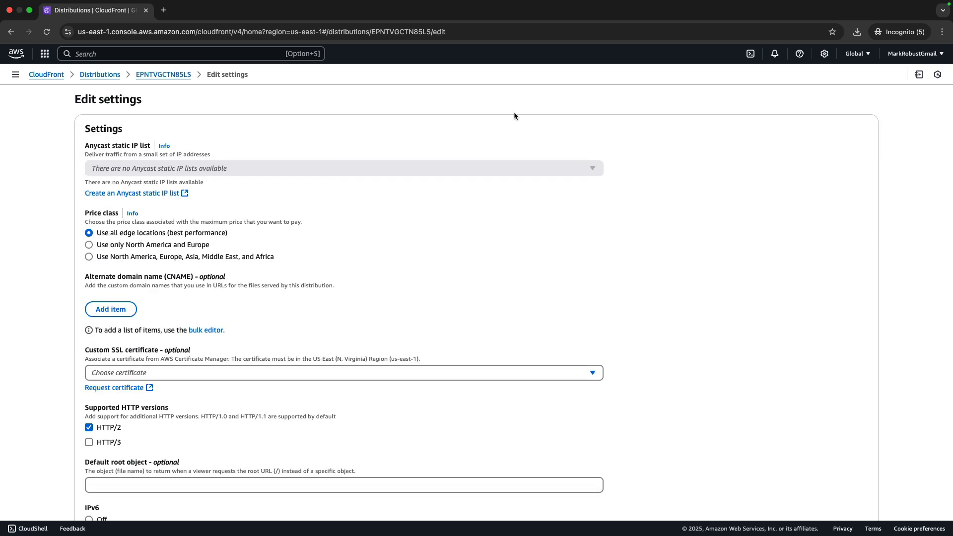
pyautogui.click(116, 312)
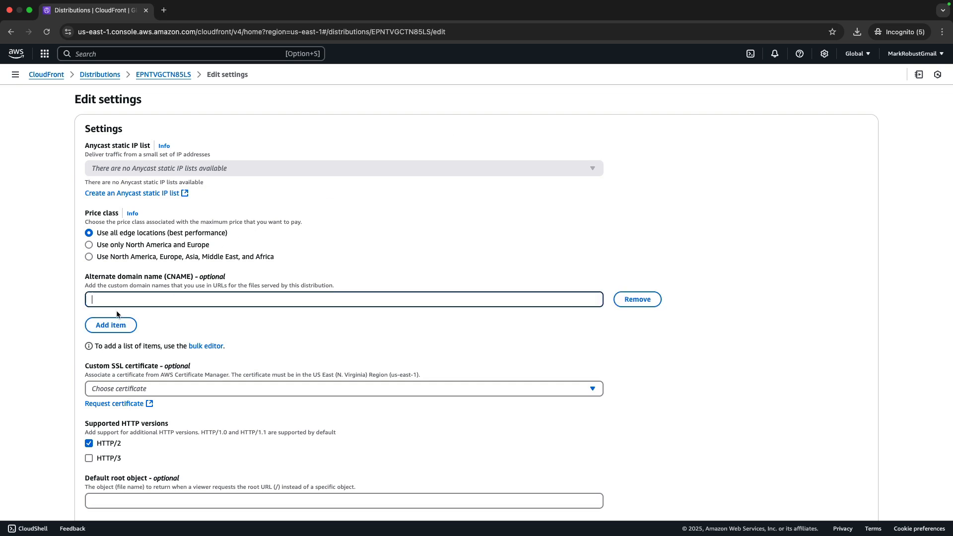
pyautogui.press('Return')
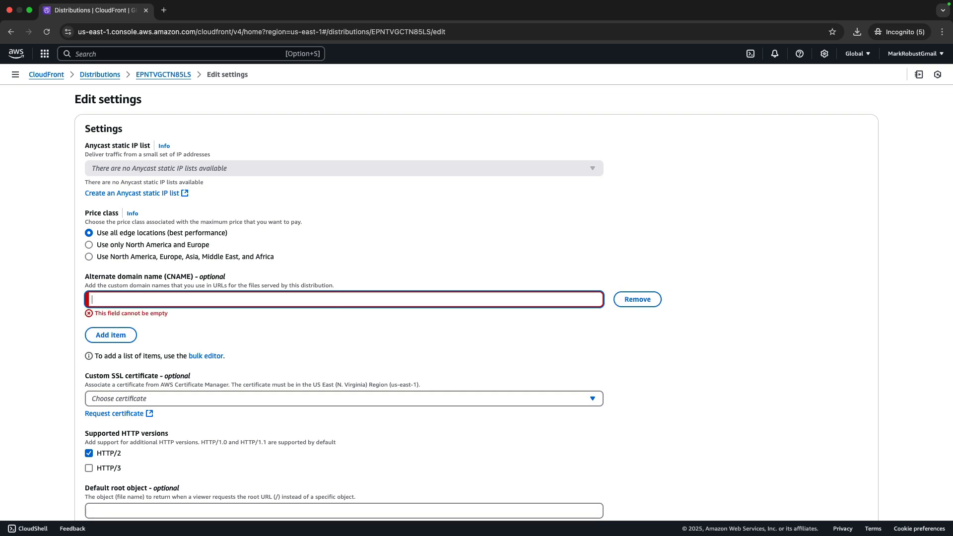
pyautogui.write('login.')
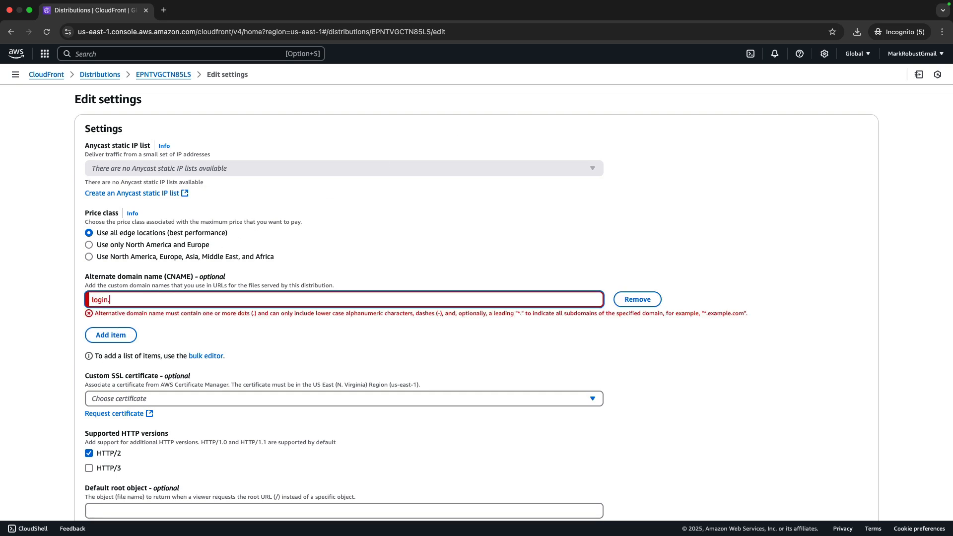
pyautogui.write('codegremlins.net')
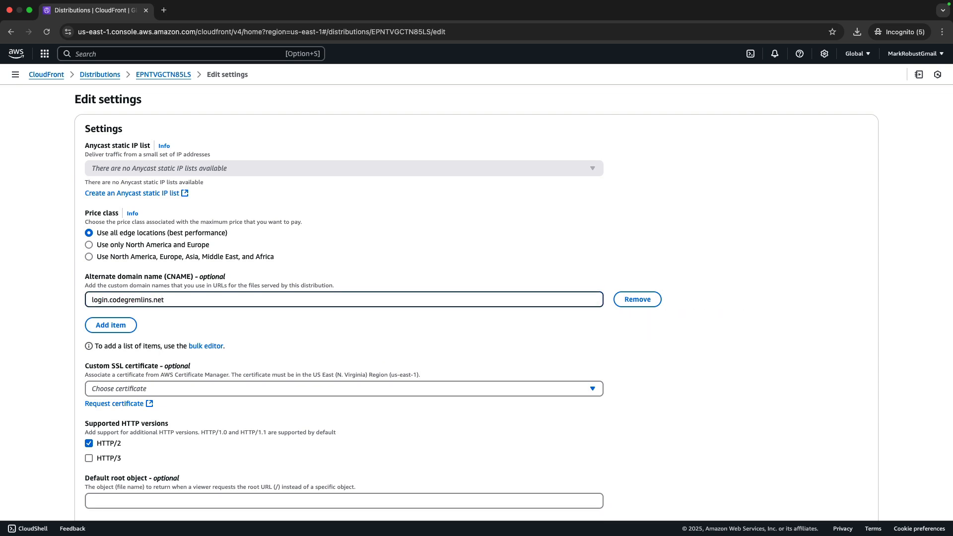
# Assign the login.codegremlins.net certificate as the custom SSL certificate, save the settings and reload the distribution's page.
pyautogui.click(594, 391)
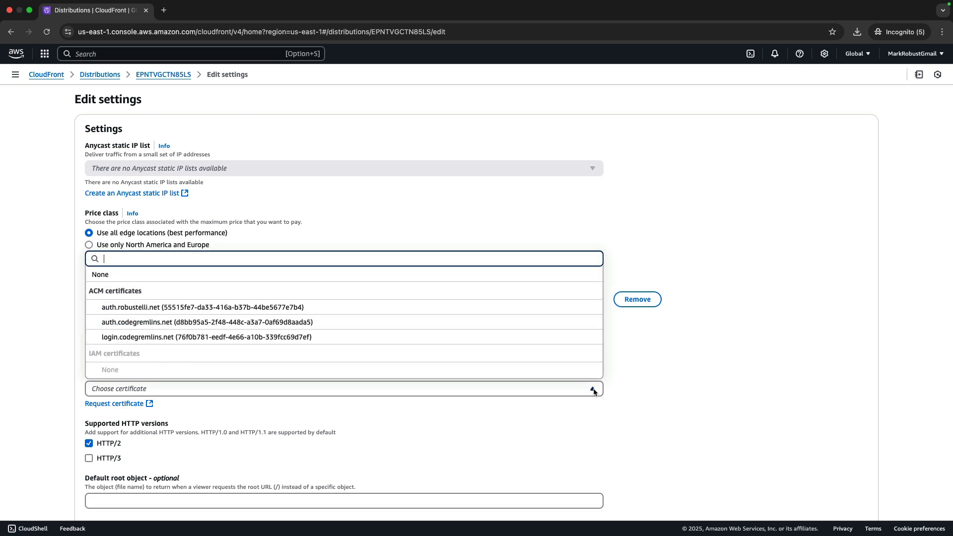
pyautogui.click(191, 340)
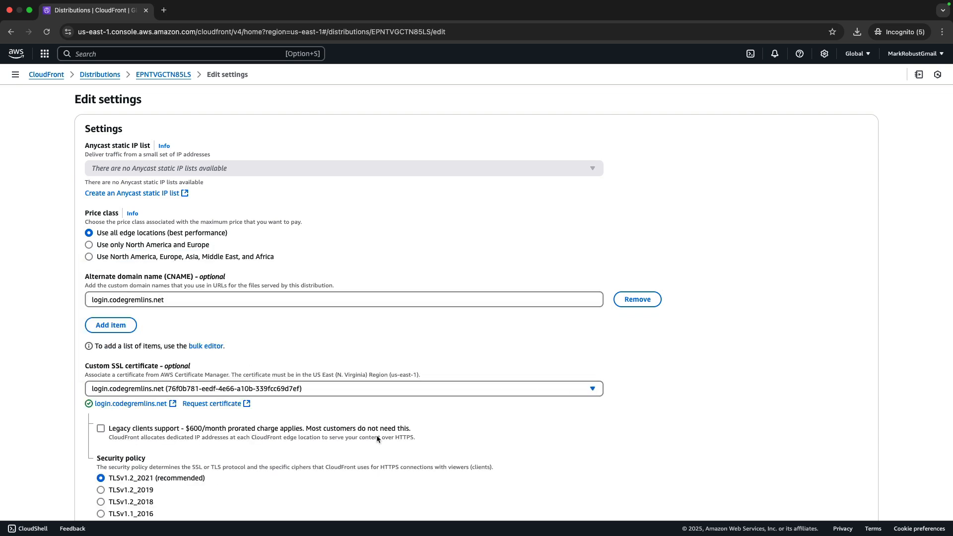
pyautogui.scroll(-3, 393, 436)
pyautogui.scroll(-1, 395, 440)
pyautogui.scroll(-1, 395, 440)
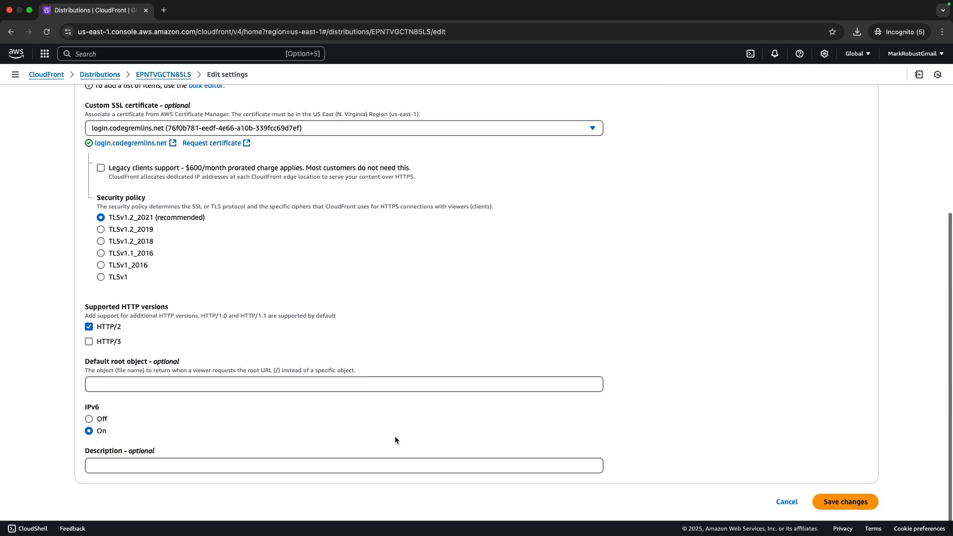
pyautogui.click(858, 497)
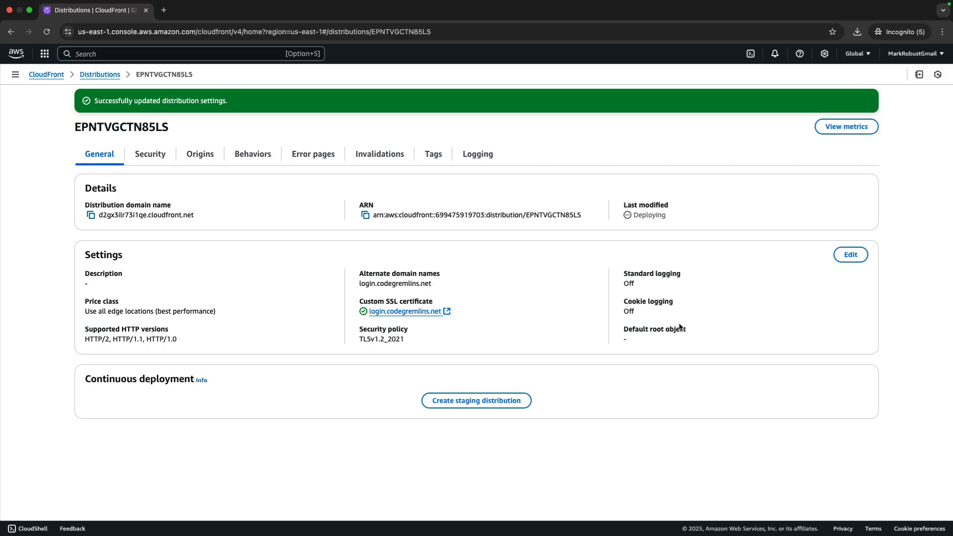
pyautogui.press('super+r')
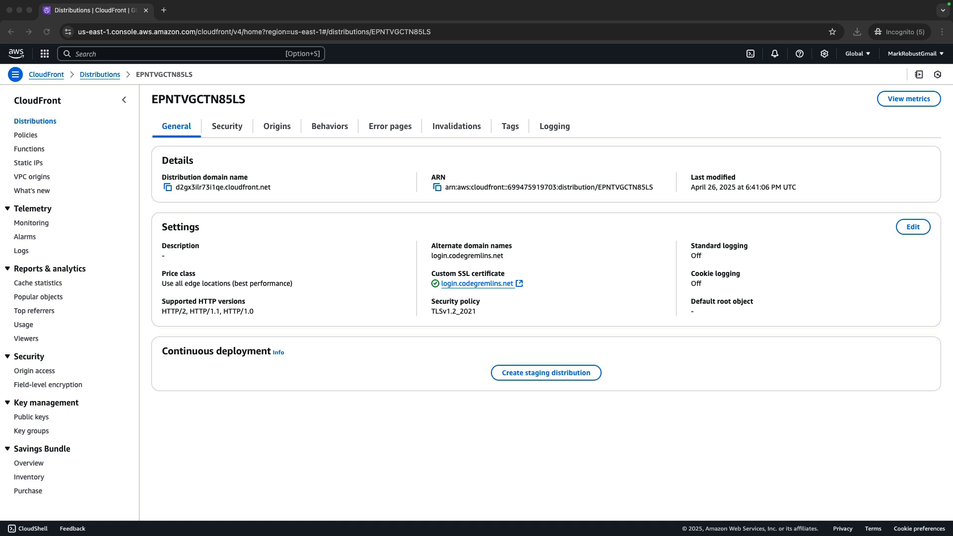
# Edit the distribution's Default (*) behavior and set its cache policy to CachingDisabled.
pyautogui.click(326, 131)
pyautogui.click(328, 128)
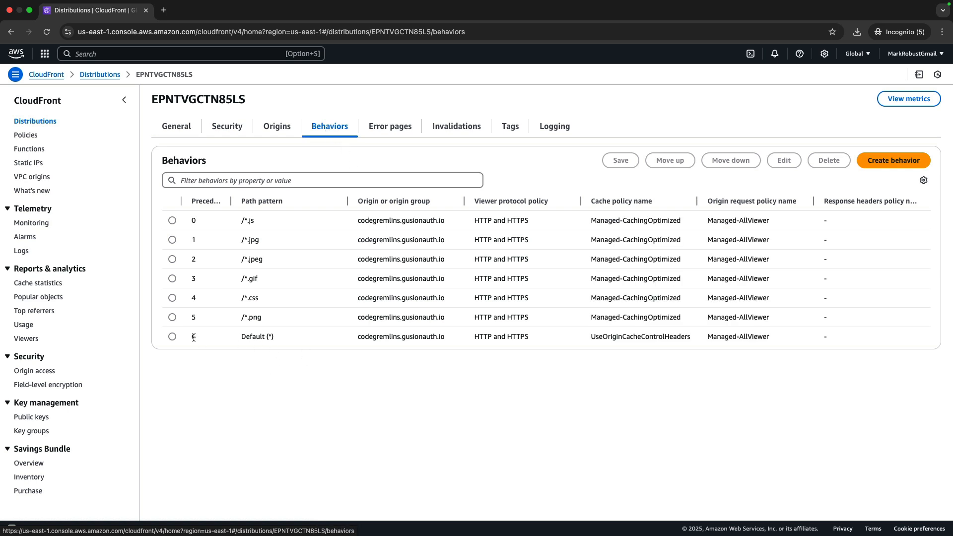
pyautogui.click(172, 337)
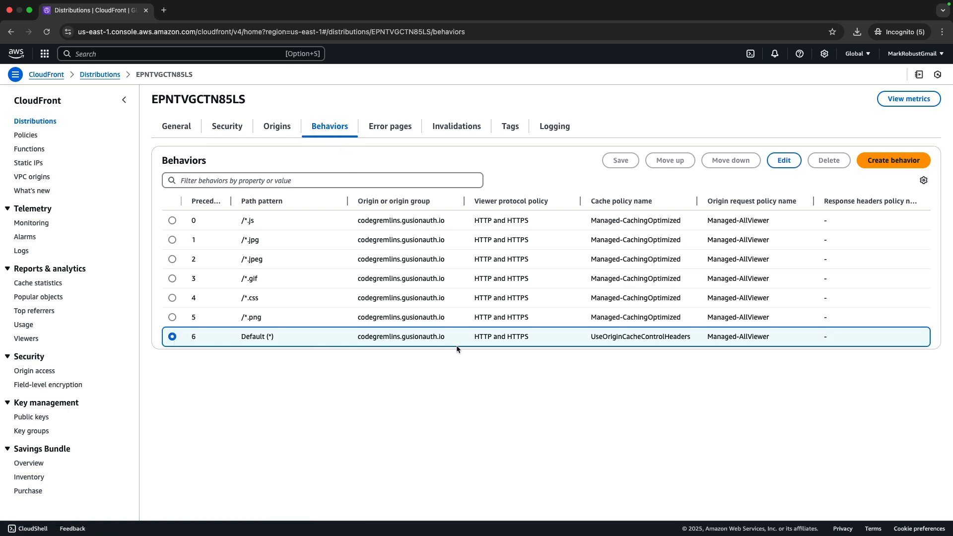
pyautogui.click(789, 160)
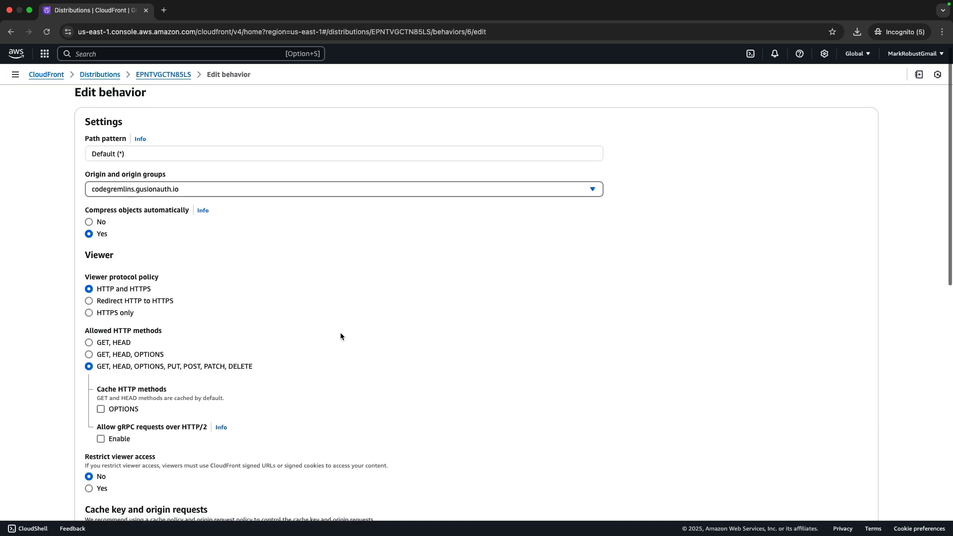
pyautogui.scroll(-6, 341, 336)
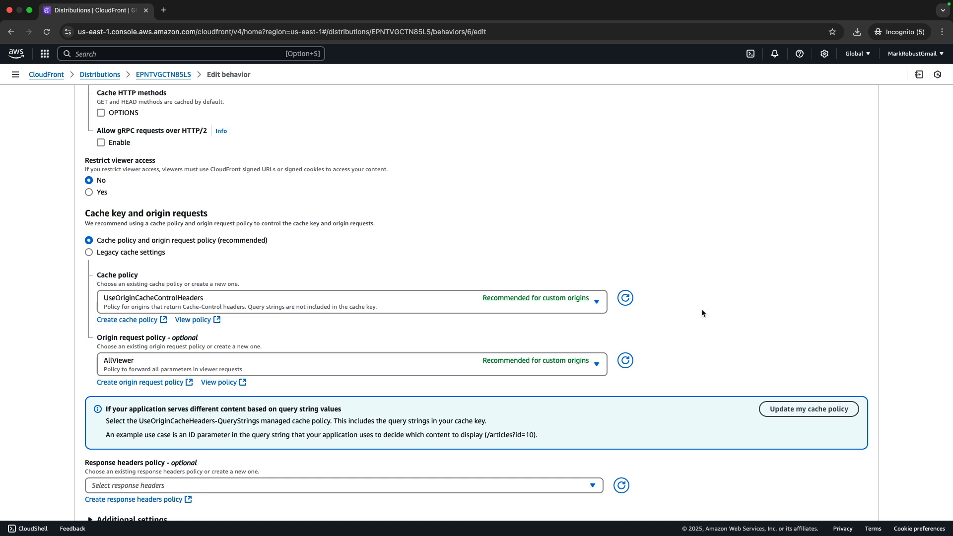
pyautogui.click(595, 304)
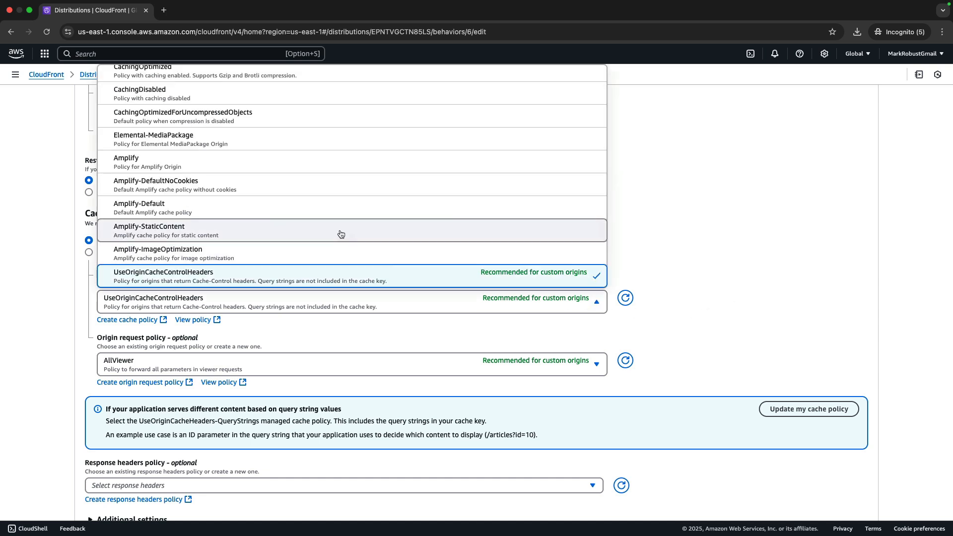
pyautogui.click(212, 97)
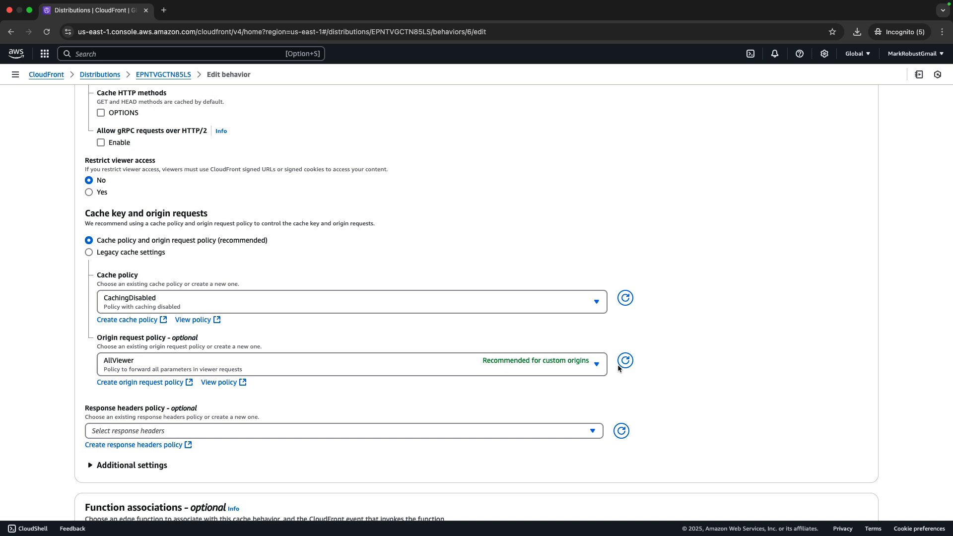
# Set the default behavior's origin request policy to AllViewerExceptHostHeader and save the behavior.
pyautogui.click(596, 364)
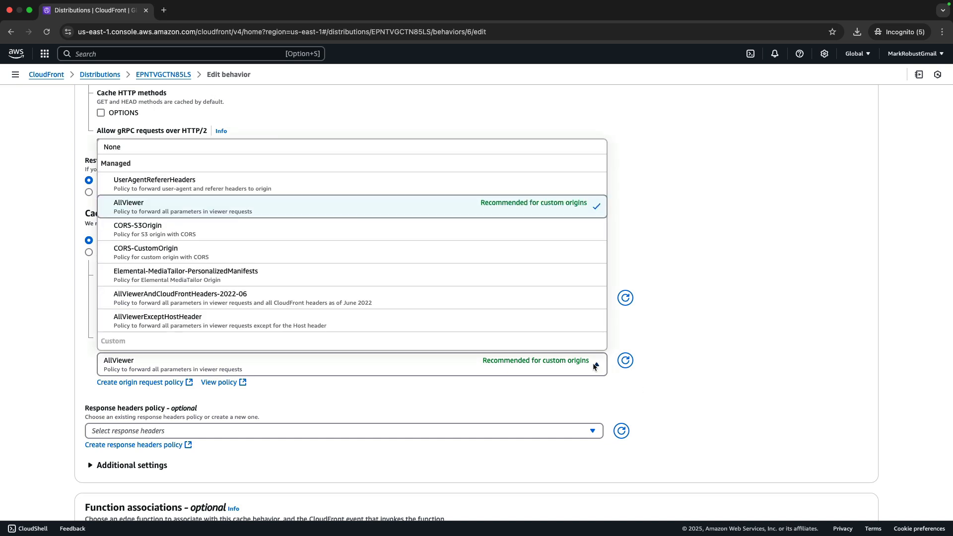
pyautogui.click(297, 317)
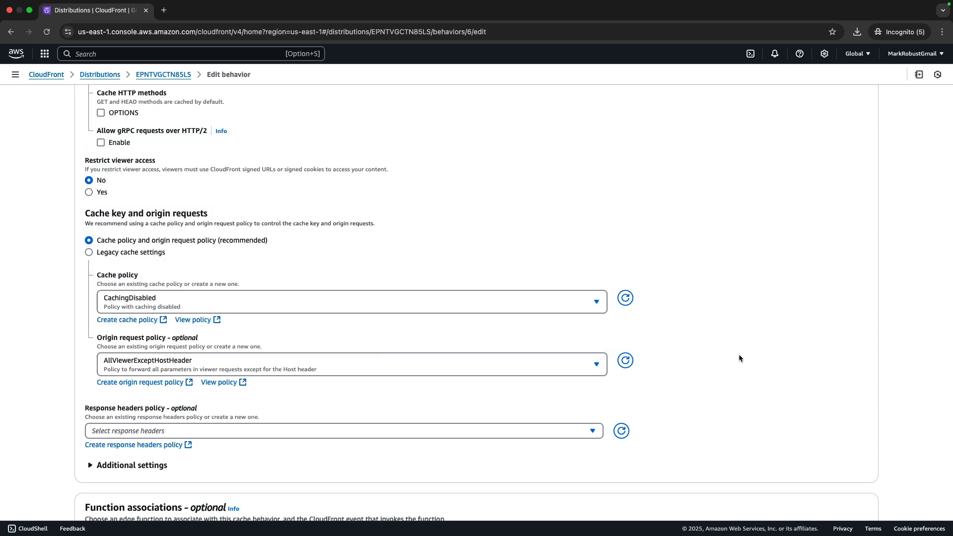
pyautogui.scroll(-3, 739, 355)
pyautogui.click(851, 494)
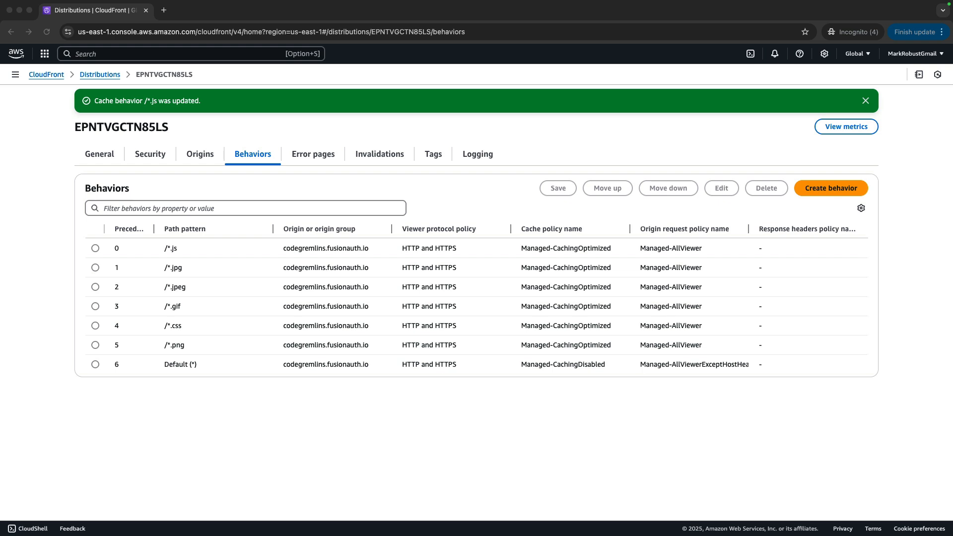
# Change the /*.png behavior's origin request policy to AllViewerExceptHostHeader and save it.
pyautogui.click(95, 345)
pyautogui.click(722, 188)
pyautogui.scroll(-10, 594, 223)
pyautogui.click(595, 204)
pyautogui.click(477, 400)
pyautogui.click(831, 496)
# Change the /*.css behavior's origin request policy to AllViewerExceptHostHeader and save it.
pyautogui.click(95, 325)
pyautogui.click(722, 187)
pyautogui.scroll(-10, 389, 219)
pyautogui.click(343, 204)
pyautogui.click(331, 397)
pyautogui.click(834, 492)
# Change the /*.gif behavior's origin request policy to AllViewerExceptHostHeader and save it.
pyautogui.click(144, 304)
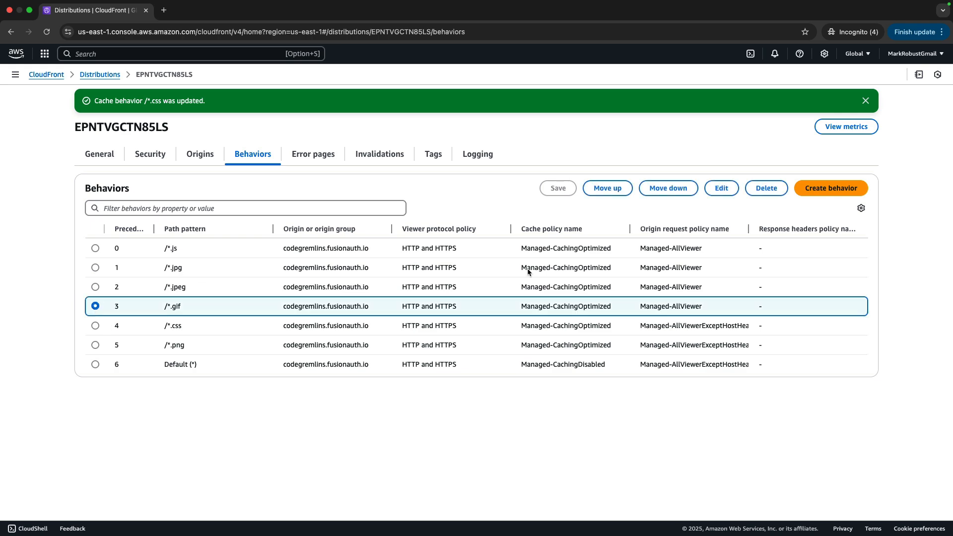
pyautogui.click(721, 188)
pyautogui.scroll(-10, 740, 312)
pyautogui.click(347, 204)
pyautogui.click(215, 397)
pyautogui.click(834, 493)
# Change the /*.jpeg behavior's origin request policy to AllViewerExceptHostHeader and save it.
pyautogui.click(95, 285)
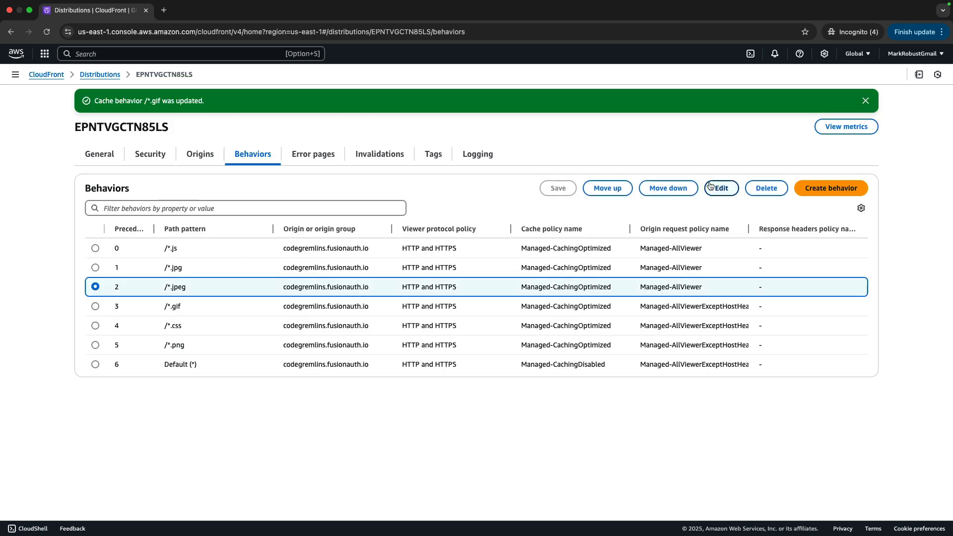
pyautogui.click(721, 188)
pyautogui.scroll(-10, 553, 270)
pyautogui.click(596, 203)
pyautogui.click(348, 397)
pyautogui.click(852, 493)
# Change the /*.jpg behavior's origin request policy to AllViewerExceptHostHeader and save it.
pyautogui.click(95, 267)
pyautogui.click(721, 188)
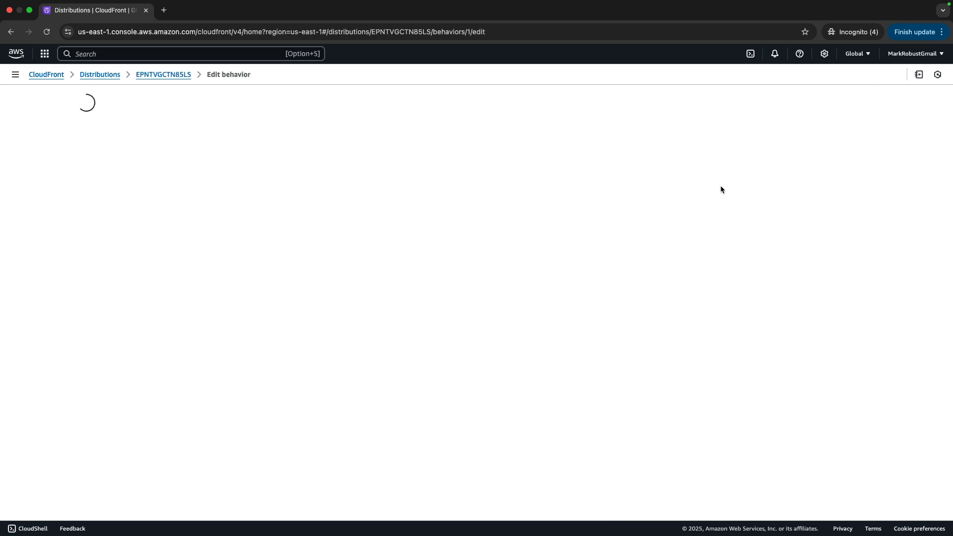
pyautogui.scroll(-10, 476, 268)
pyautogui.click(595, 204)
pyautogui.click(347, 397)
pyautogui.click(866, 496)
# Change the /*.js behavior's origin request policy to AllViewerExceptHostHeader and save it.
pyautogui.click(95, 246)
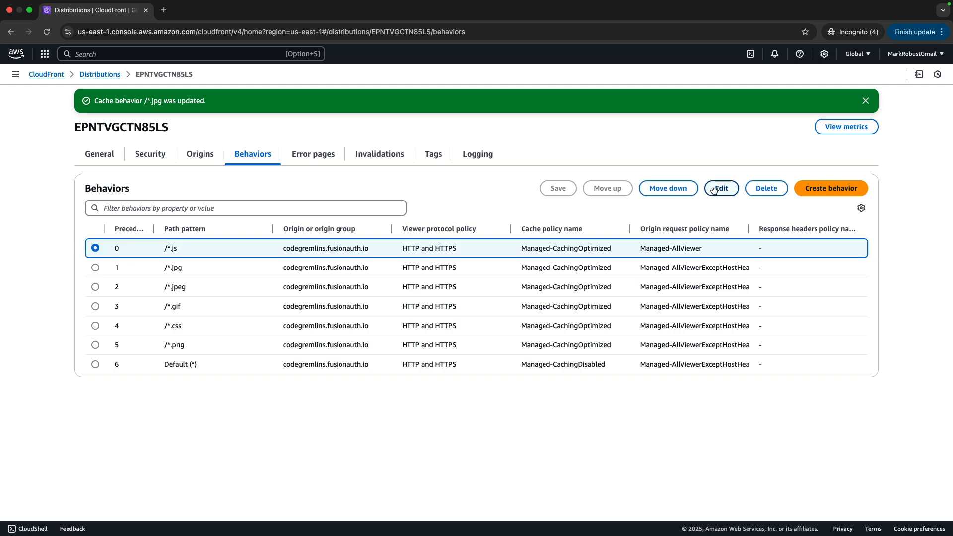
pyautogui.click(721, 187)
pyautogui.scroll(-10, 476, 268)
pyautogui.click(347, 203)
pyautogui.click(189, 374)
pyautogui.click(844, 493)
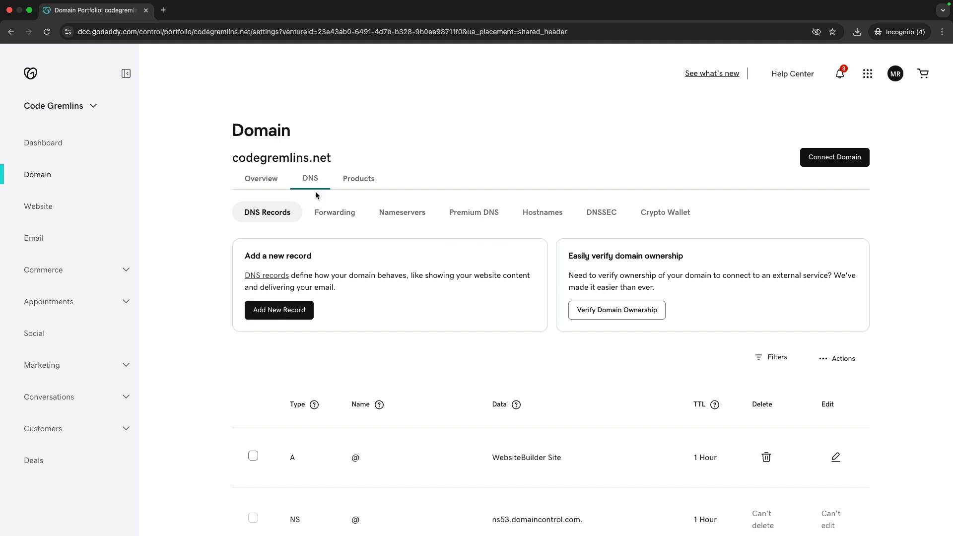
# In GoDaddy's DNS records for codegremlins.net, start a new CNAME record named login.
pyautogui.click(293, 311)
pyautogui.click(330, 411)
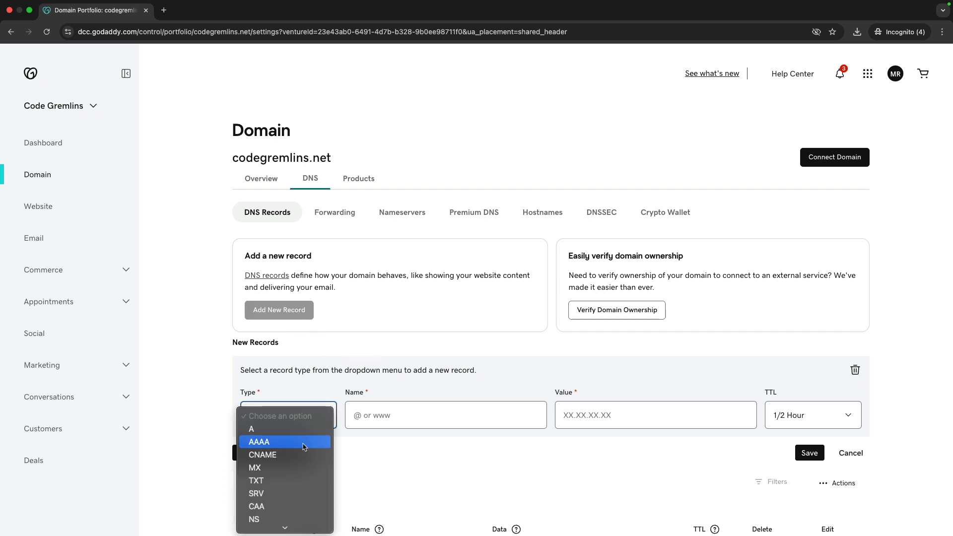
pyautogui.click(291, 455)
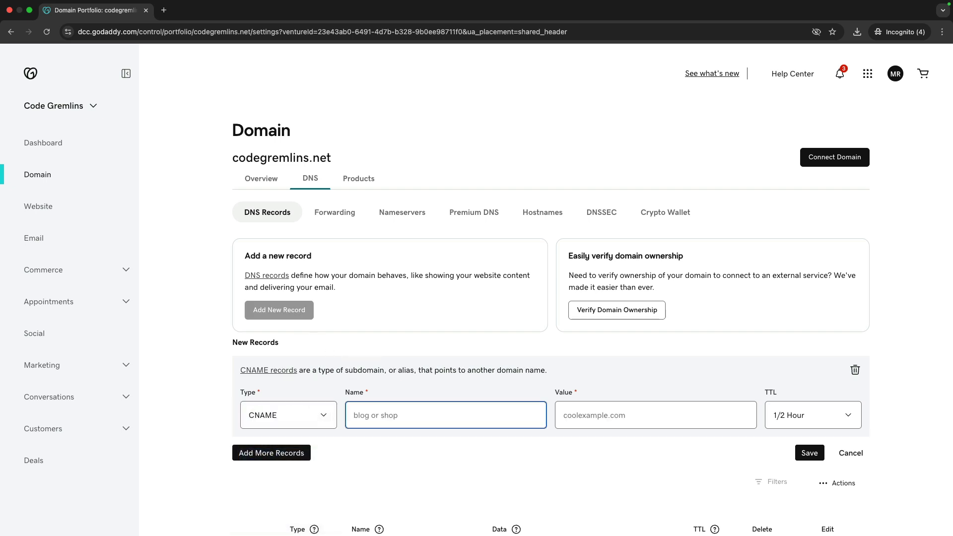
pyautogui.write('login')
pyautogui.click(663, 418)
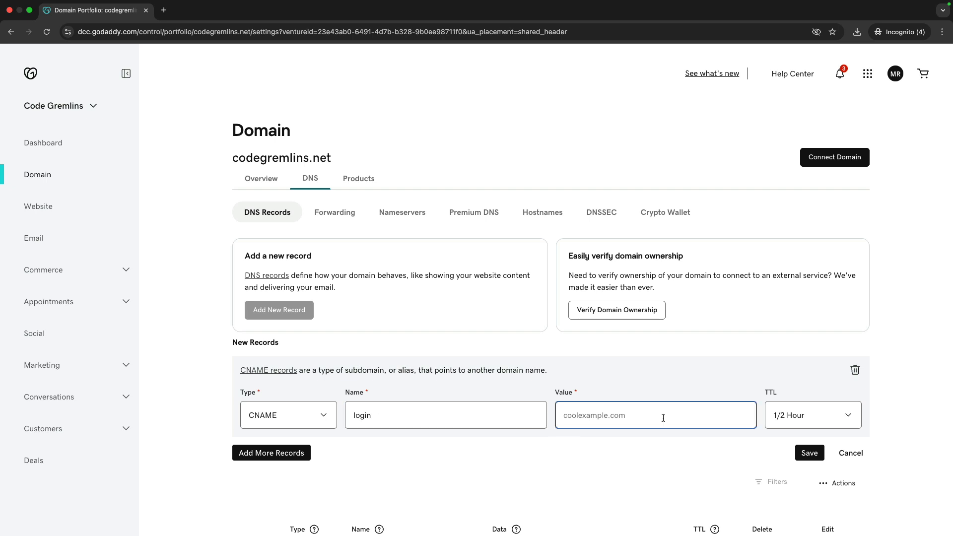
pyautogui.write('https://d2gx3ilr73i1qe.cloudfront.net')
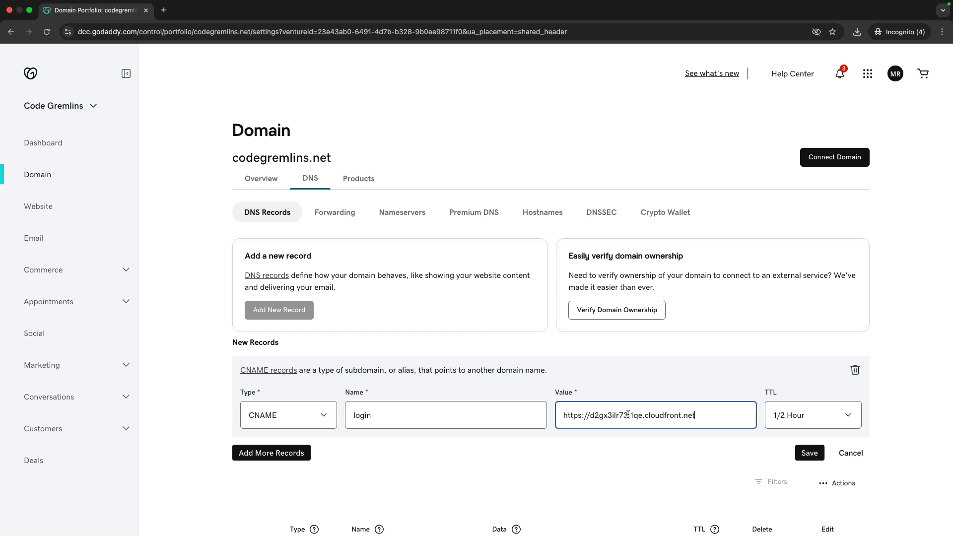
pyautogui.moveTo(586, 415); pyautogui.dragTo(551, 420)
pyautogui.press('BackSpace')
pyautogui.click(809, 452)
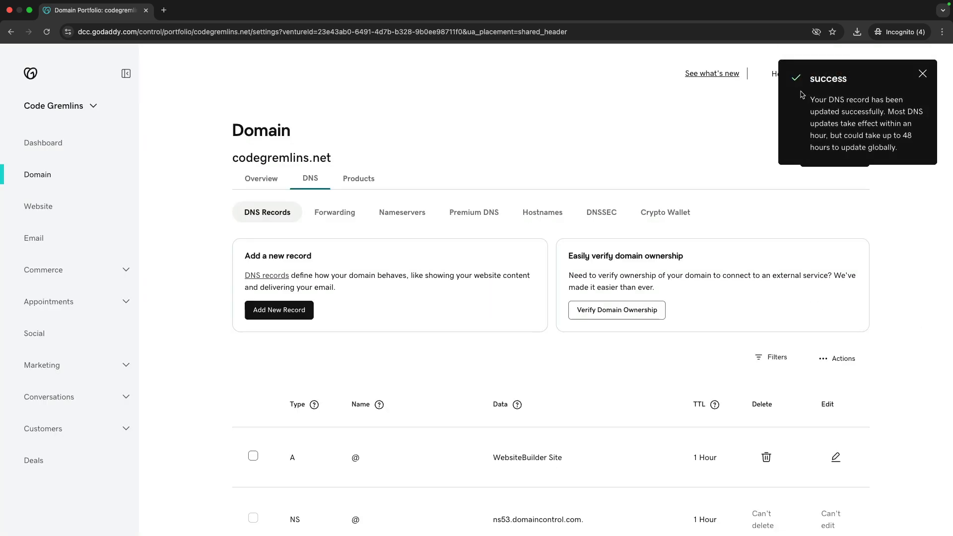
pyautogui.click(921, 76)
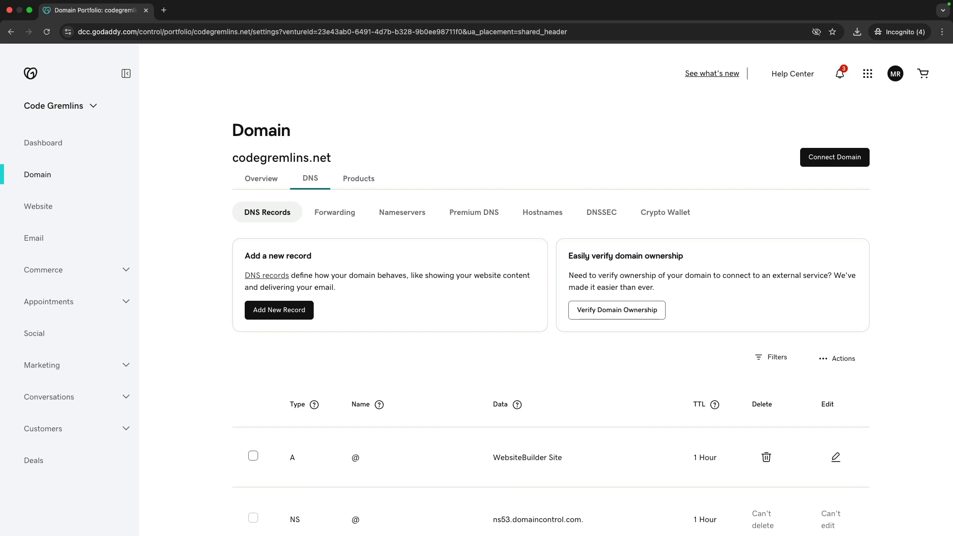
pyautogui.press('super+shift+n')
pyautogui.click(247, 31)
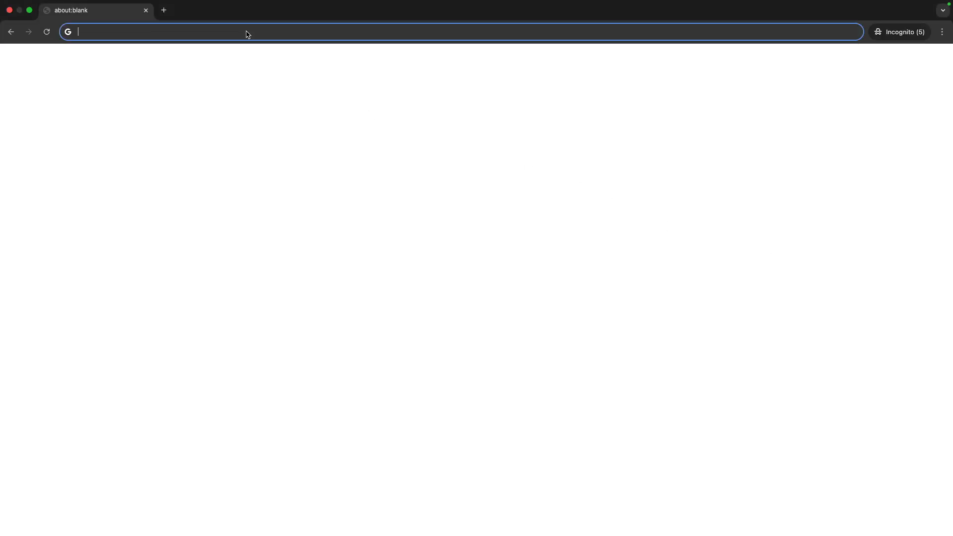
pyautogui.write('https://login.codegremlins.net/admin')
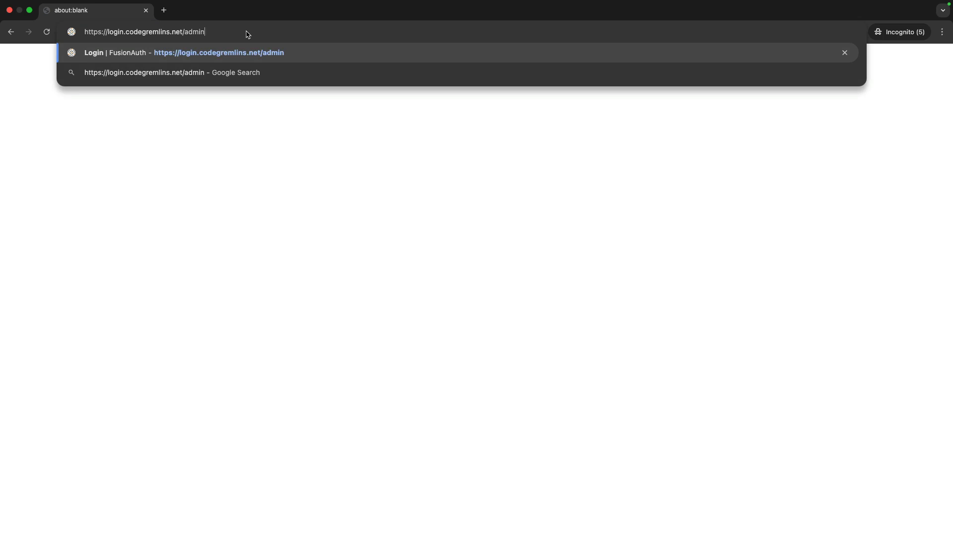
pyautogui.press('Return')
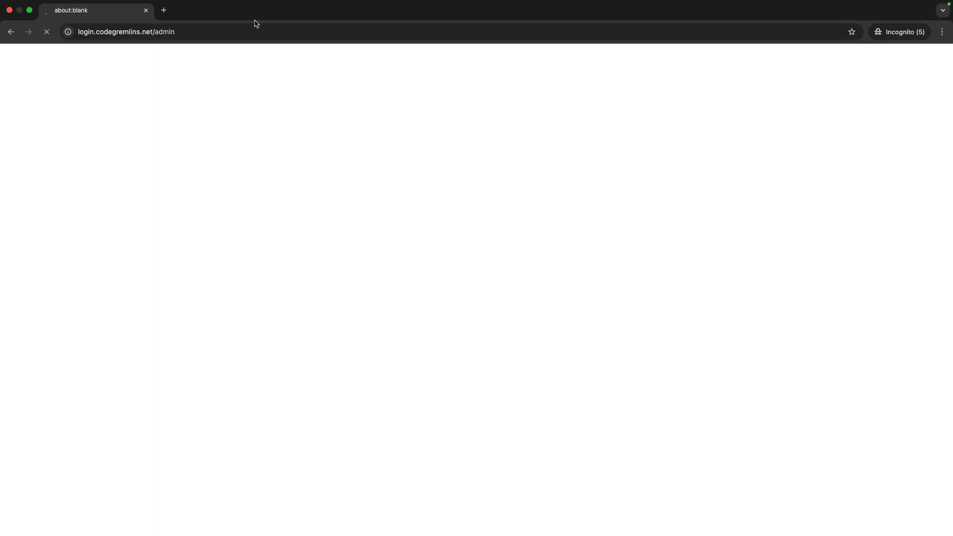